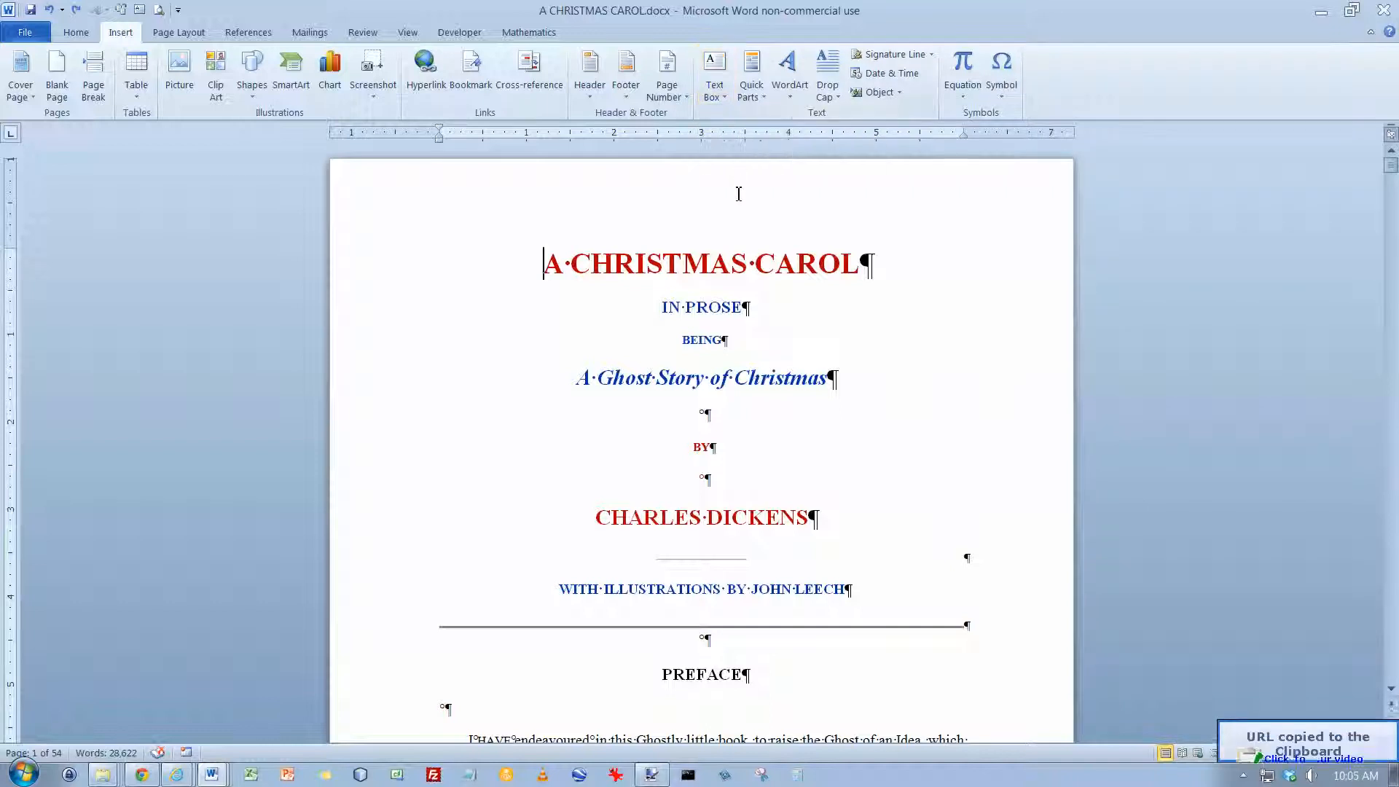
Step: Place the cursor at the start of the paragraph beginning "Scrooge never painted out Old Marley's name"
scroll(733, 275, "down", 20)
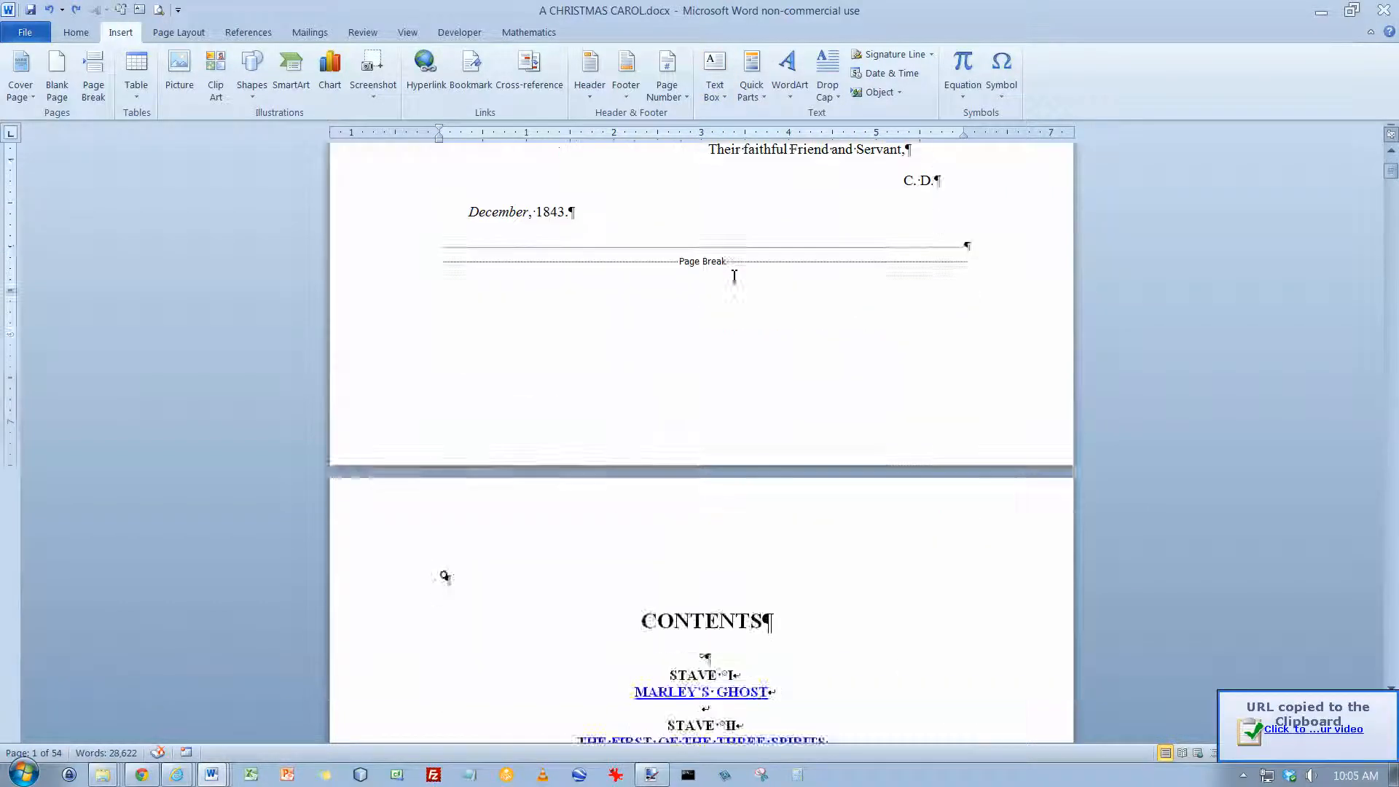
scroll(733, 276, "down", 15)
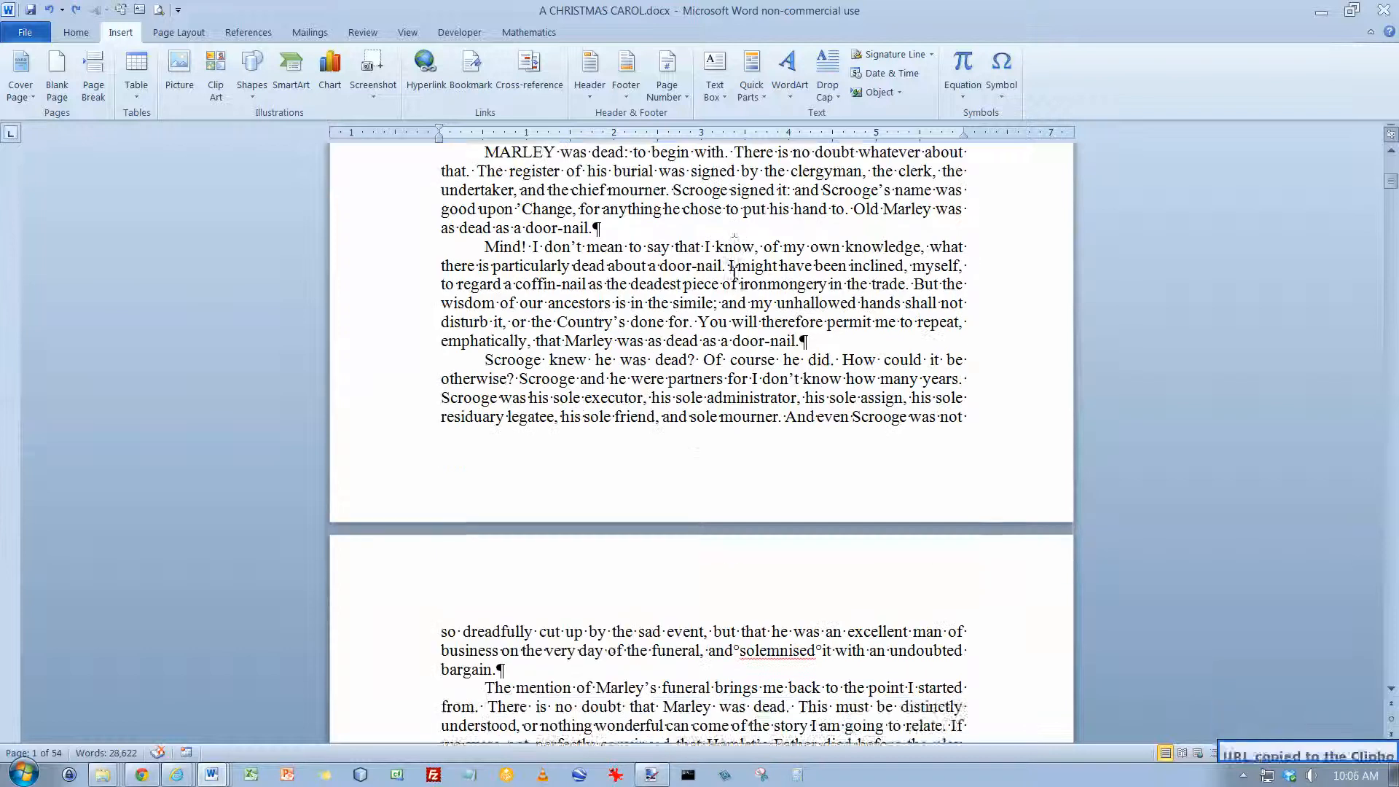
left_click(489, 465)
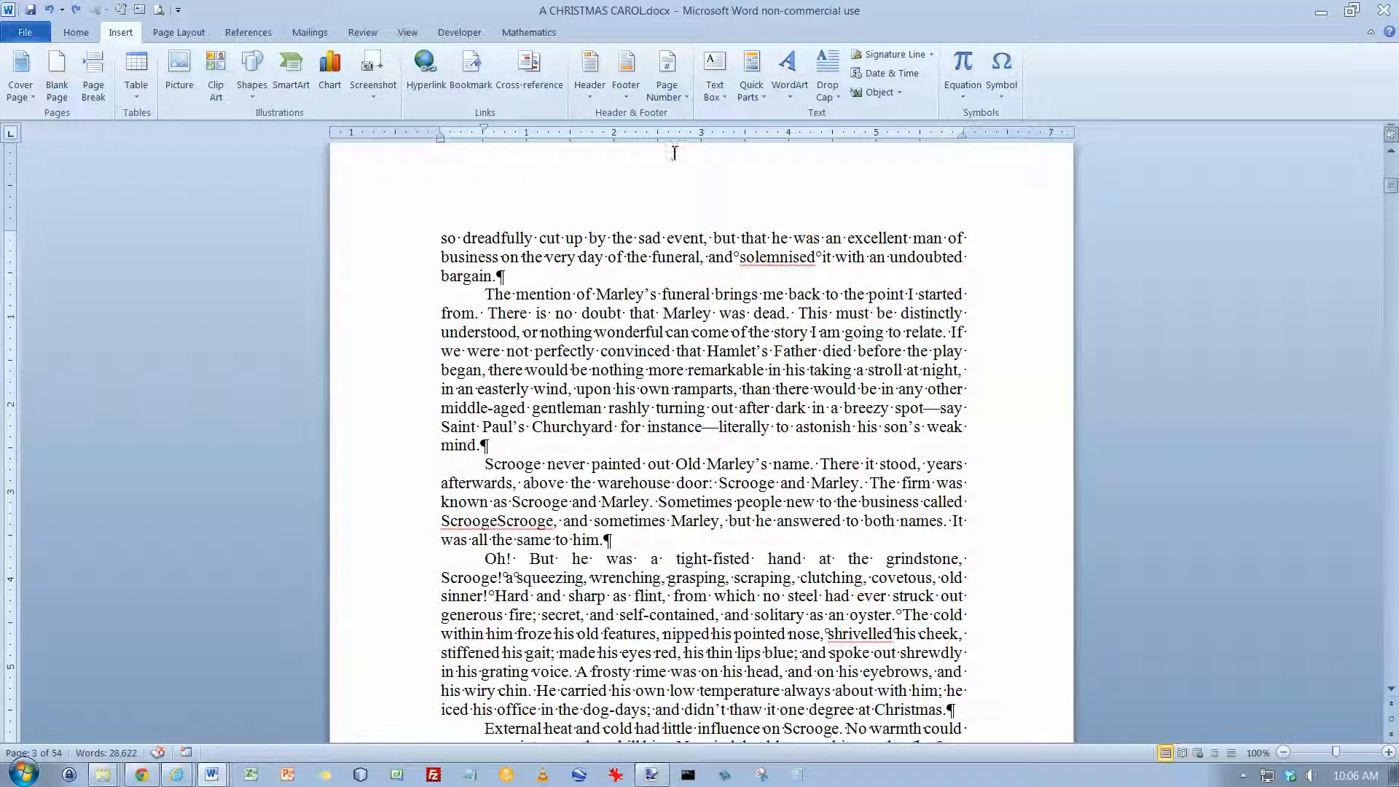
Step: Browse the built-in text box designs, from the simple box through the quote and sidebar styles
left_click(727, 96)
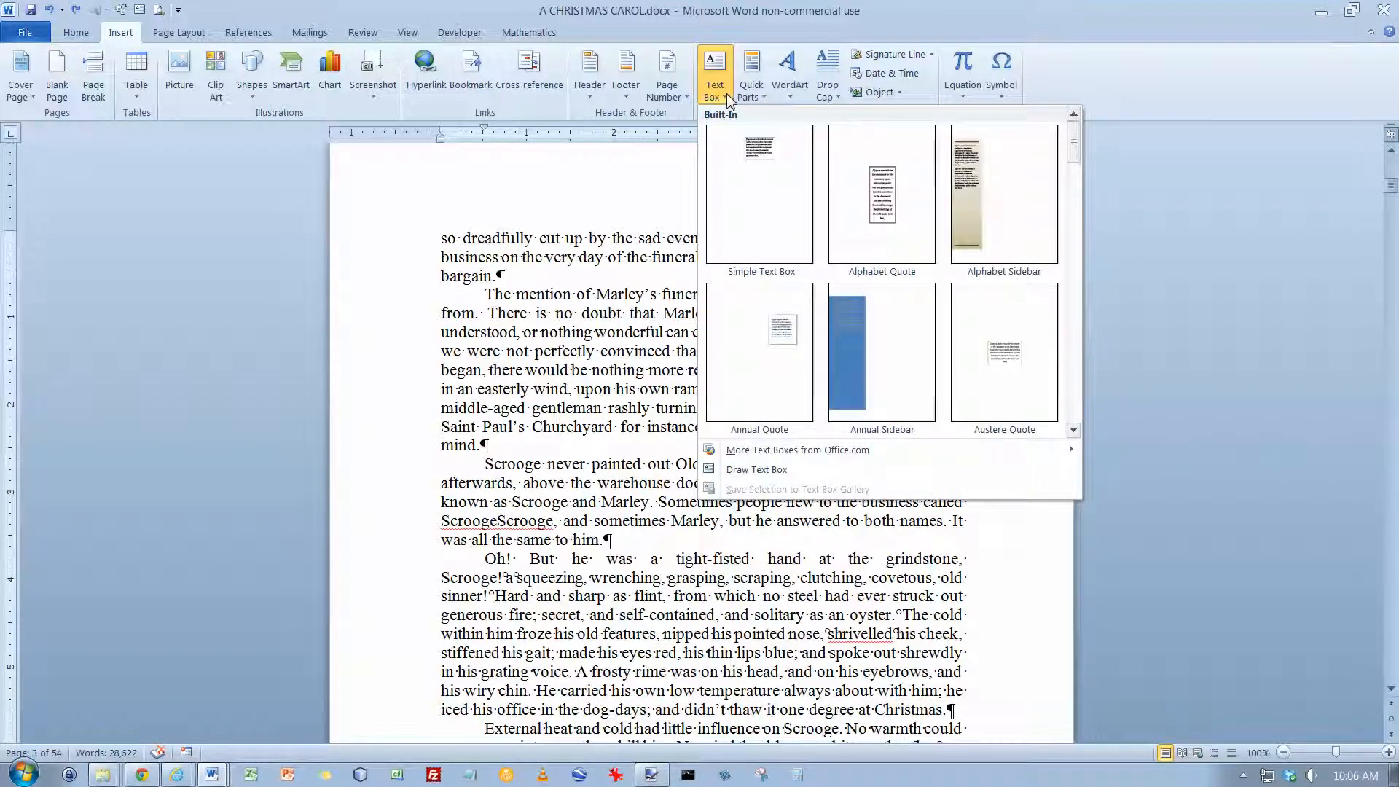
left_click(1077, 383)
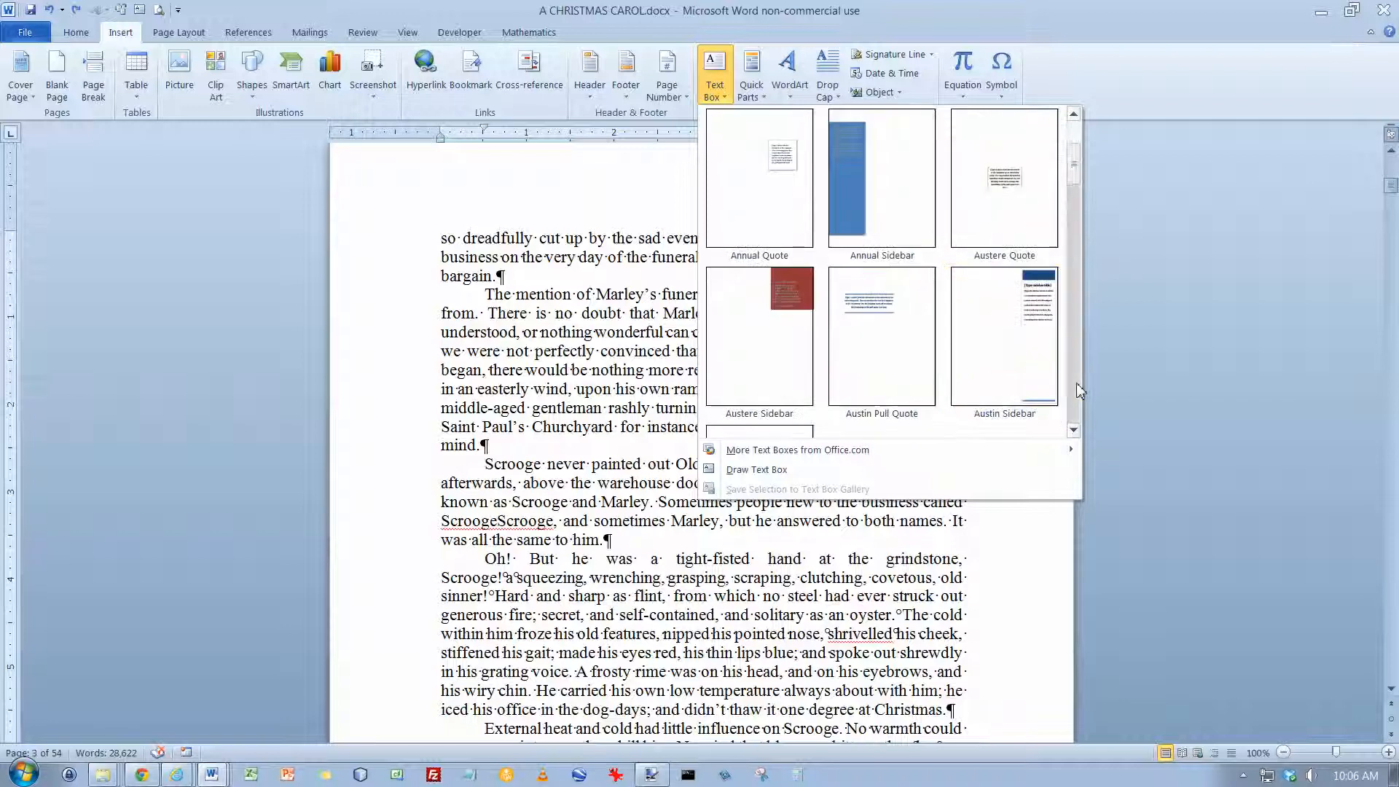
left_click(1078, 386)
left_click(1077, 386)
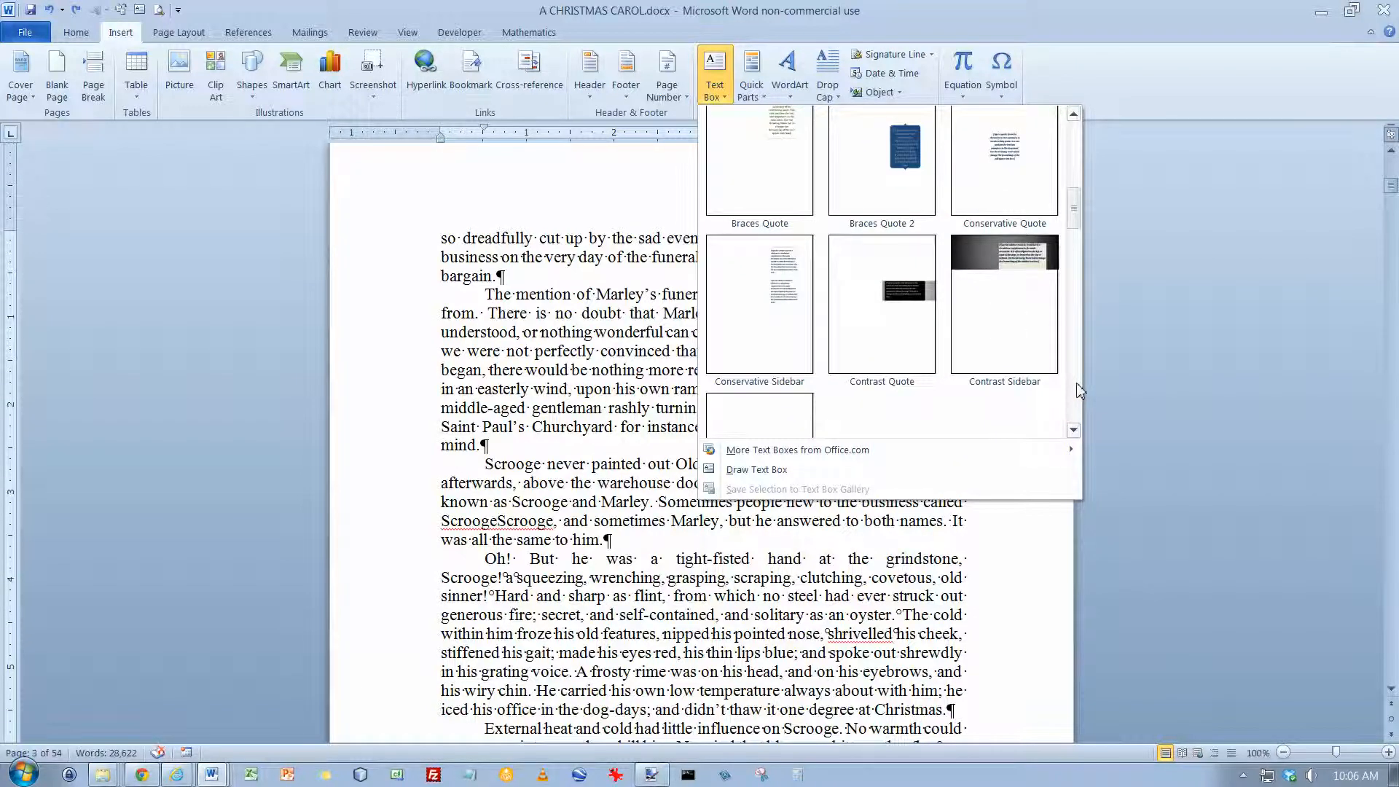
left_click(1078, 386)
left_click(1078, 390)
left_click(1079, 390)
left_click(1078, 390)
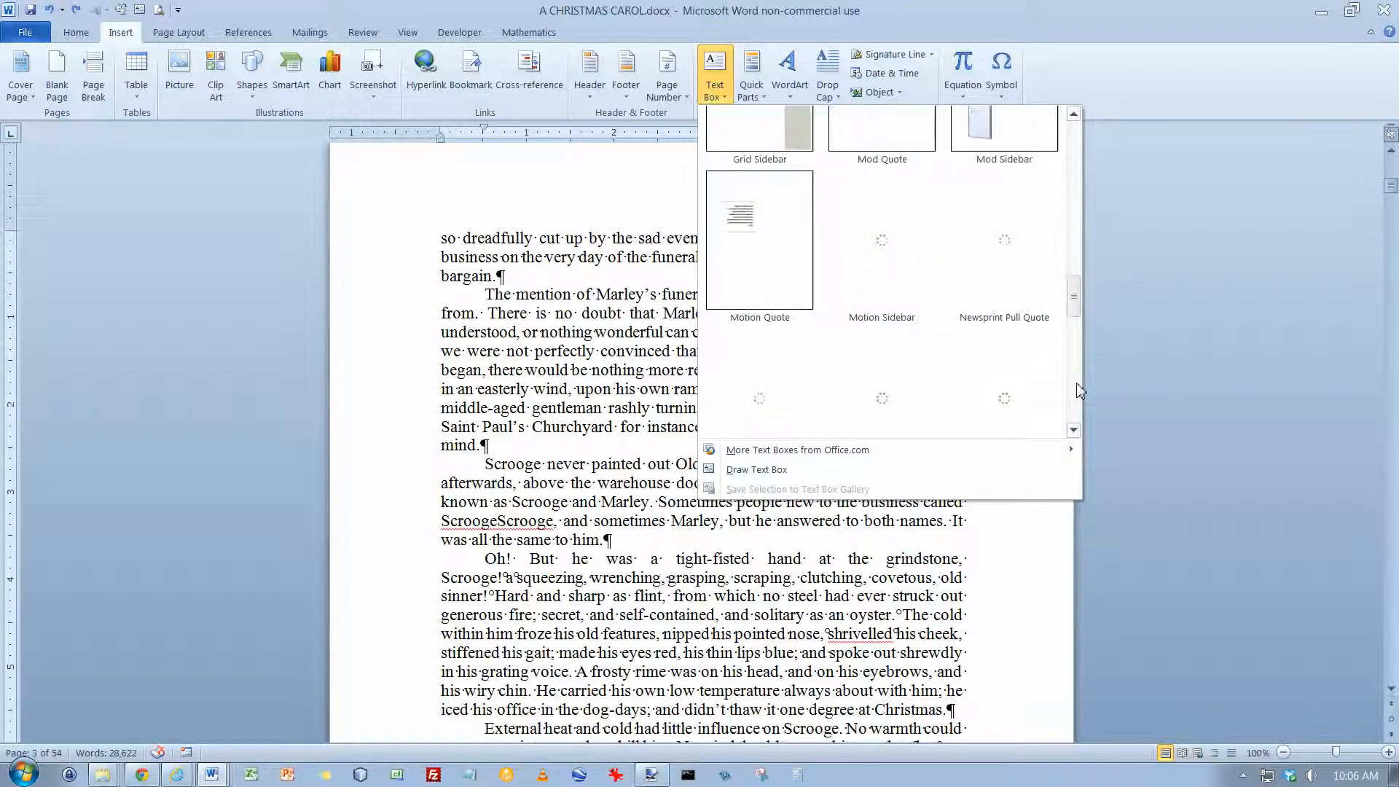
left_click(1078, 390)
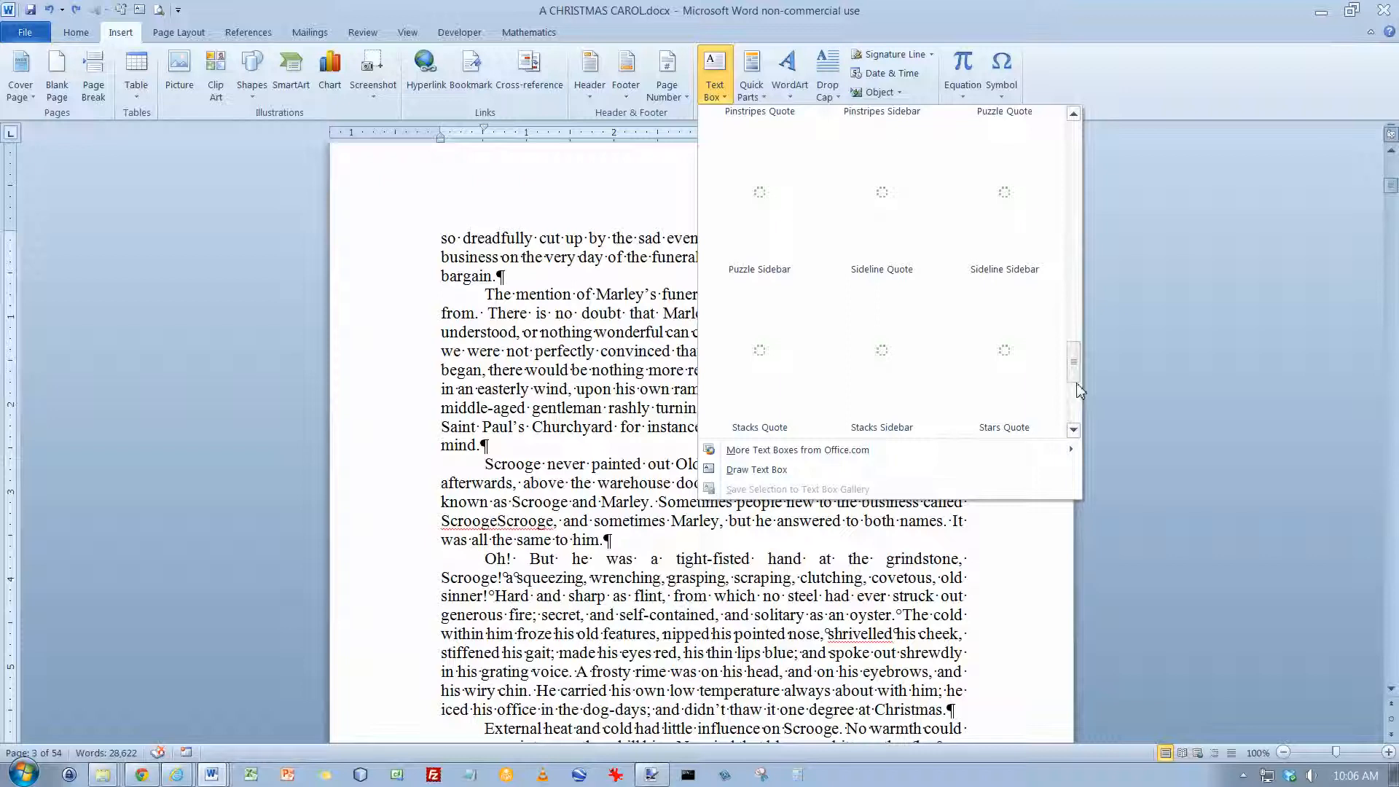
Step: Draw a text box about 4.14" wide and 1.66" high below "The mention of Marley's funeral" paragraph and paste that paragraph's opening, up to "convinced that", into it
left_click(756, 471)
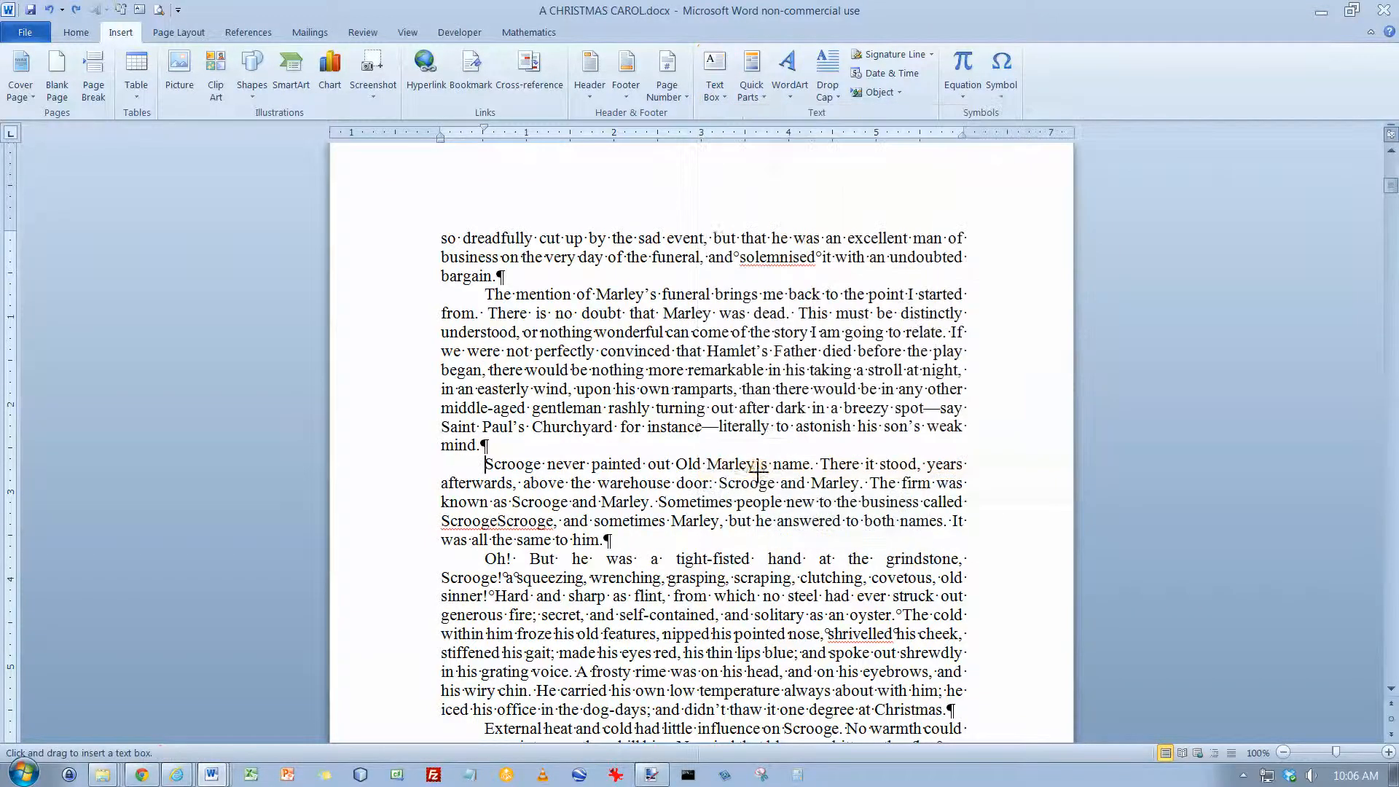
mouse_move(485, 456)
left_mouse_down()
mouse_move(875, 599)
mouse_move(846, 599)
left_mouse_up()
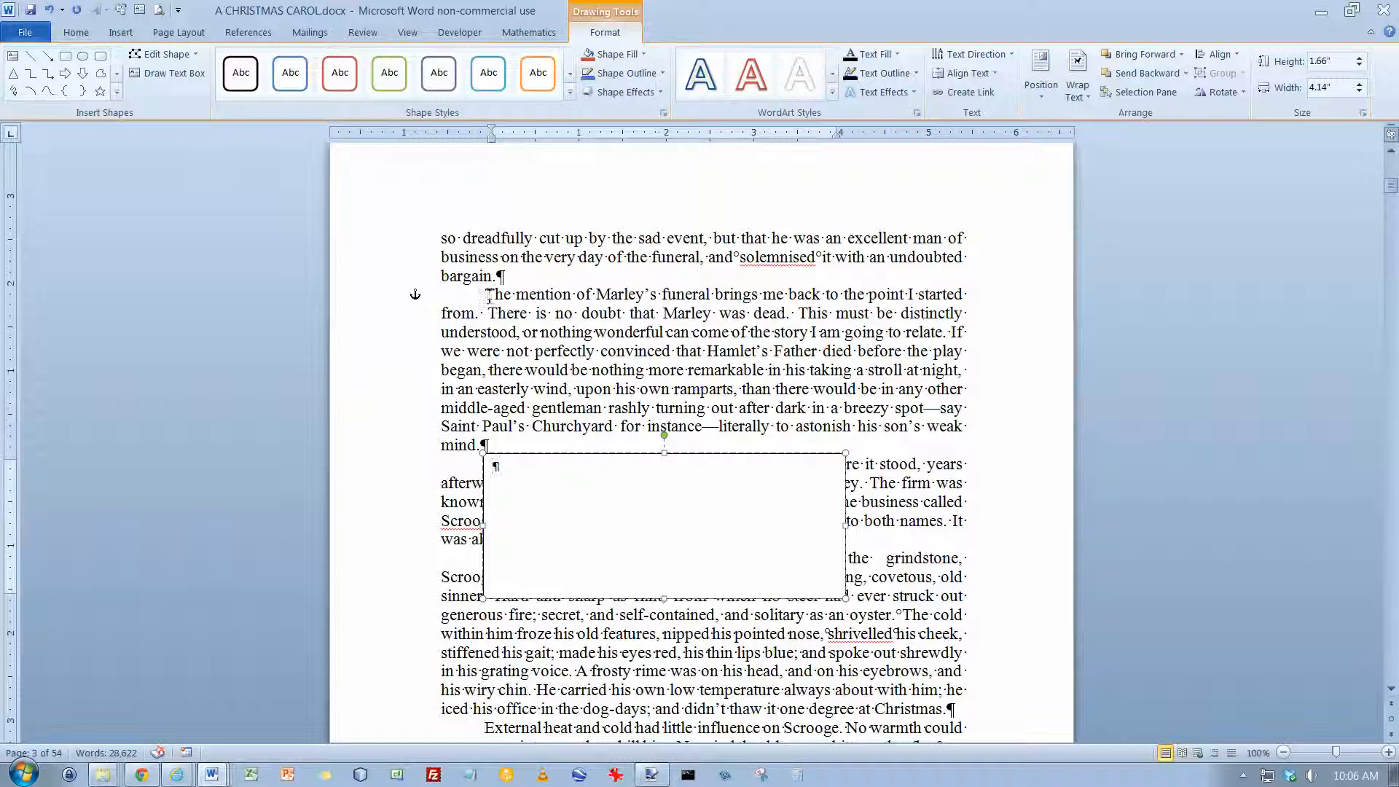
left_click_drag(488, 295, 707, 356)
key("ctrl+c")
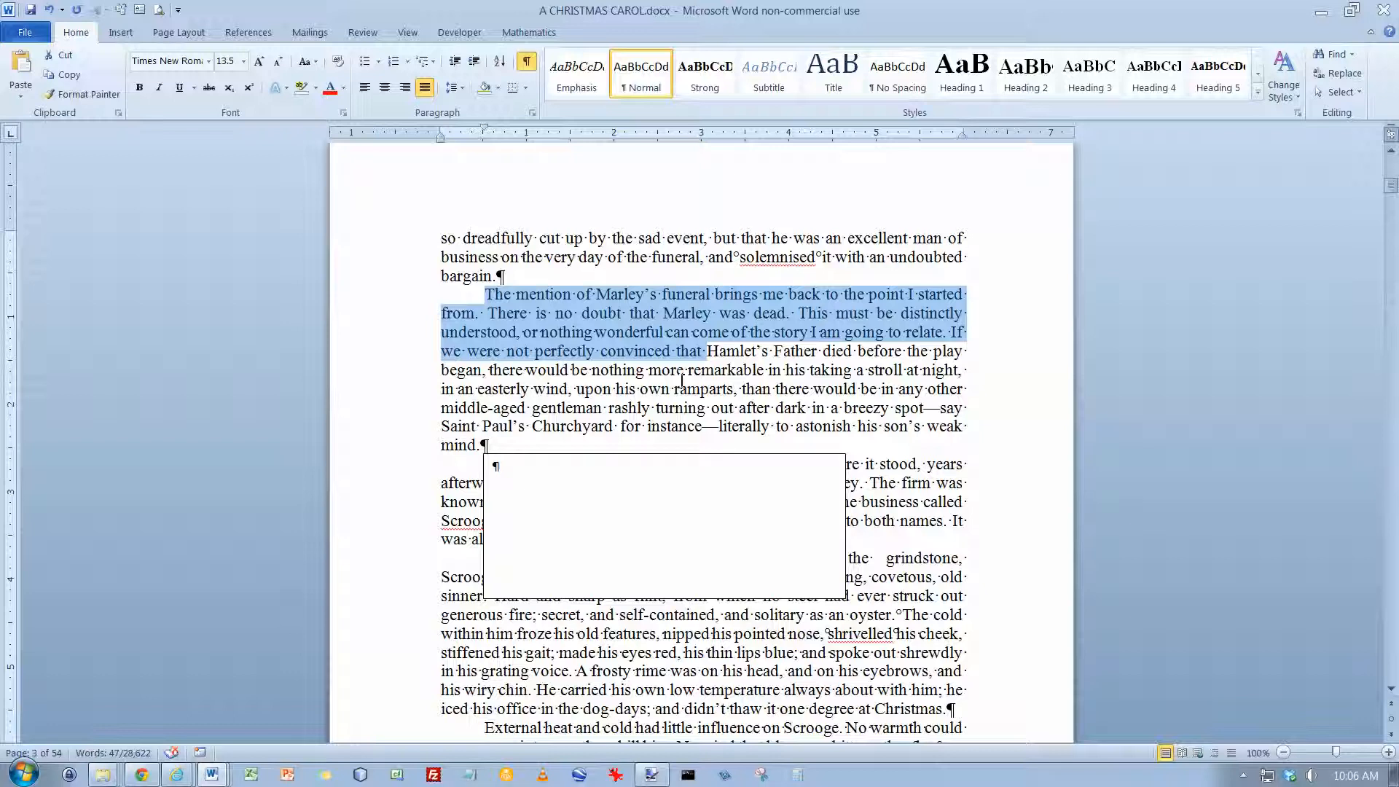
left_click(609, 483)
key("ctrl+v")
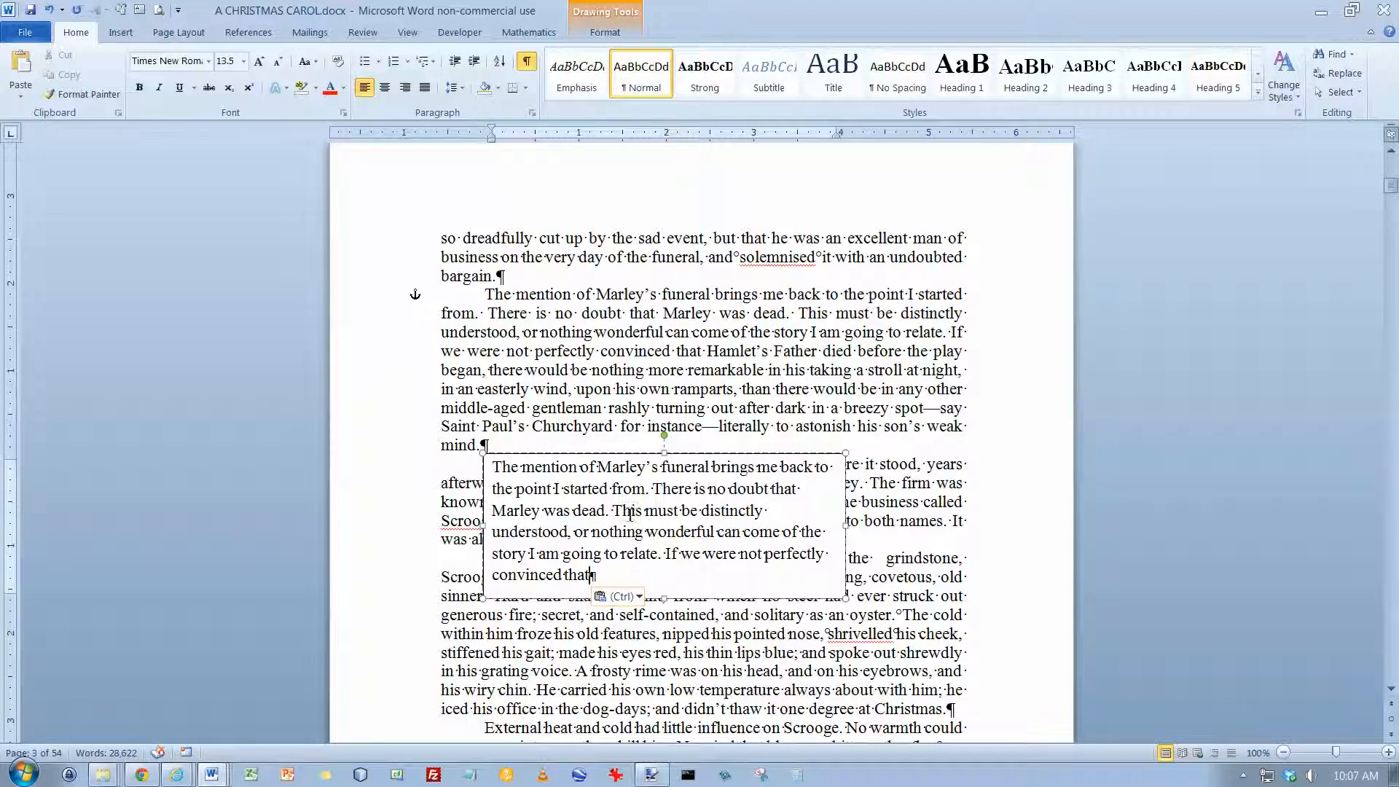
Step: Shift the text box slightly to the right and set its text wrapping to Tight
mouse_move(634, 453)
left_mouse_down()
mouse_move(592, 455)
mouse_move(761, 457)
mouse_move(634, 456)
left_mouse_up()
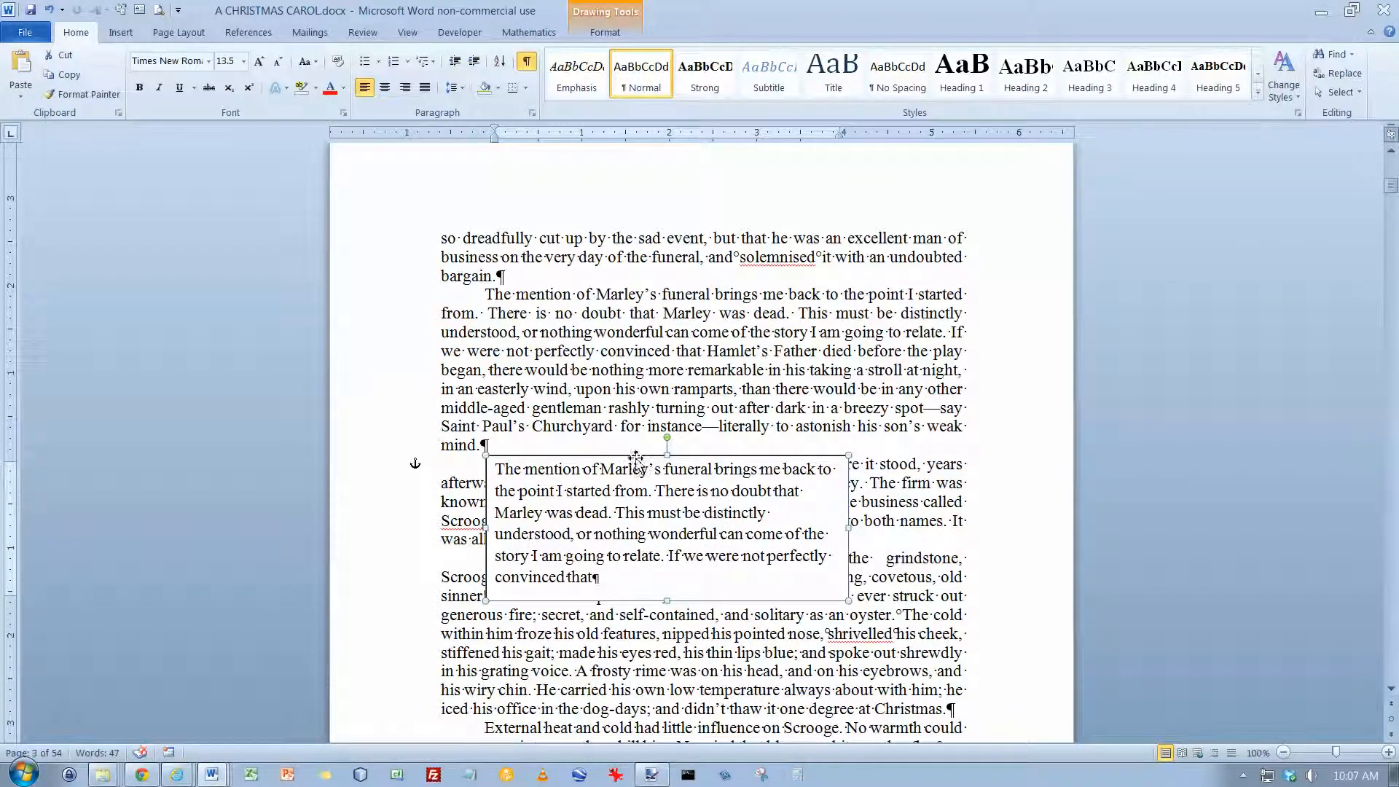
left_click(614, 30)
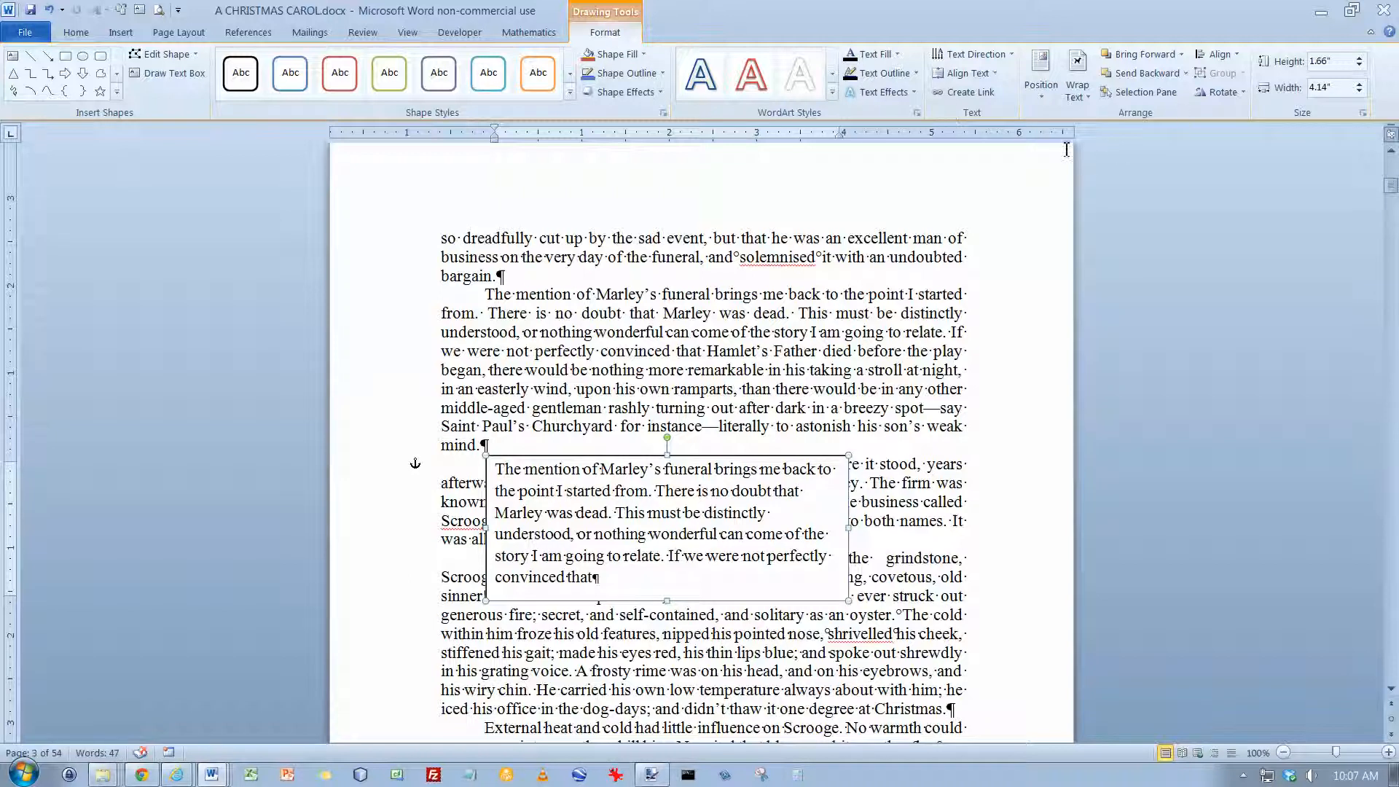
left_click(1090, 100)
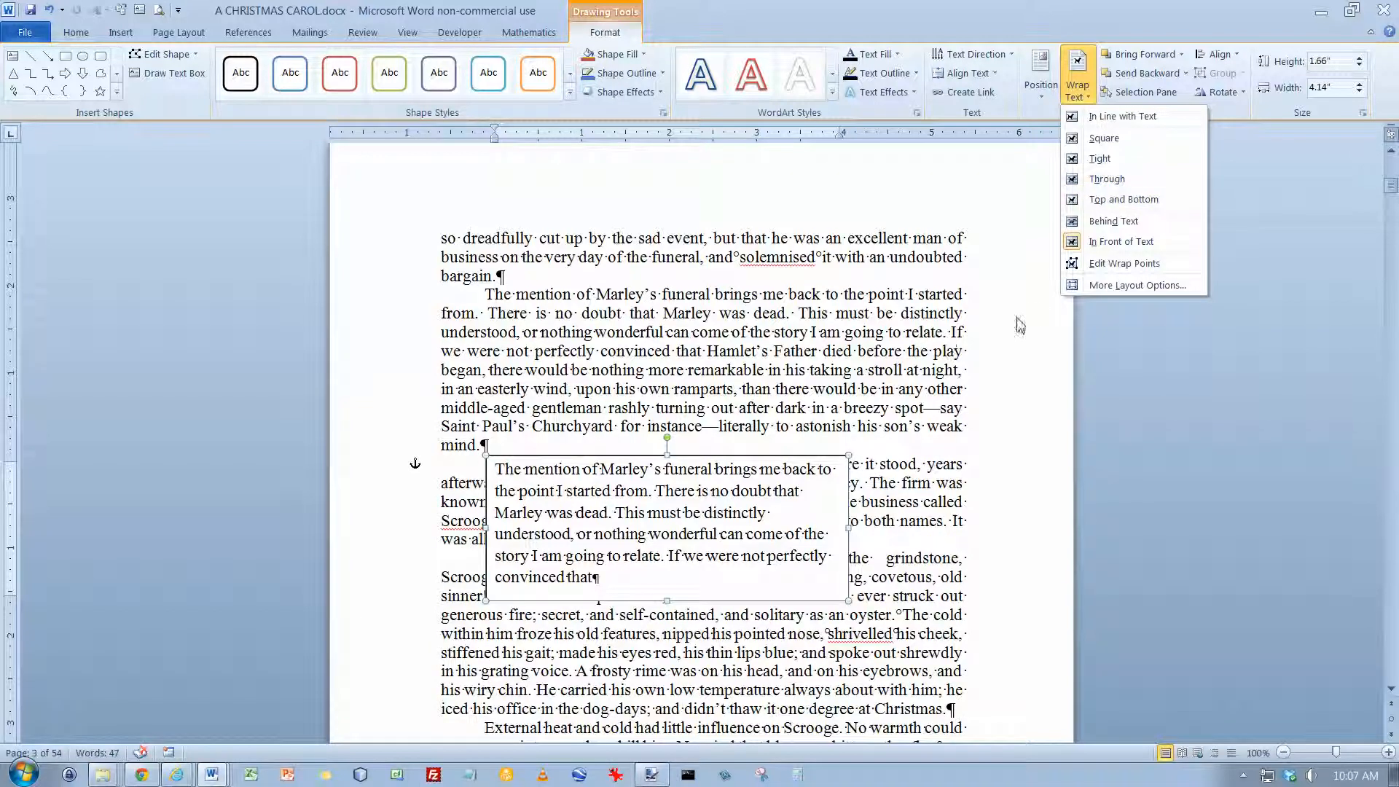
left_click(758, 455)
left_click_drag(758, 455, 784, 455)
left_click(1077, 79)
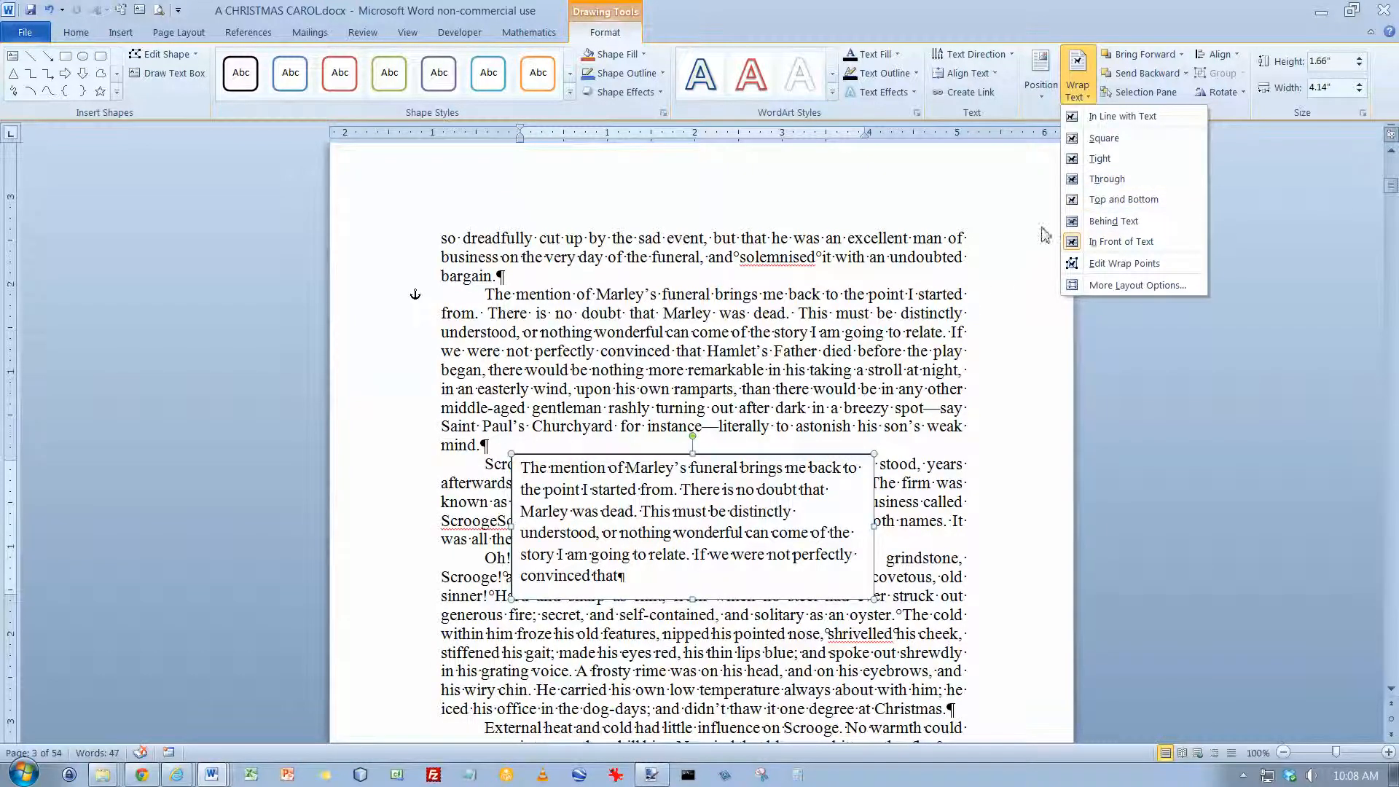
left_click(1101, 160)
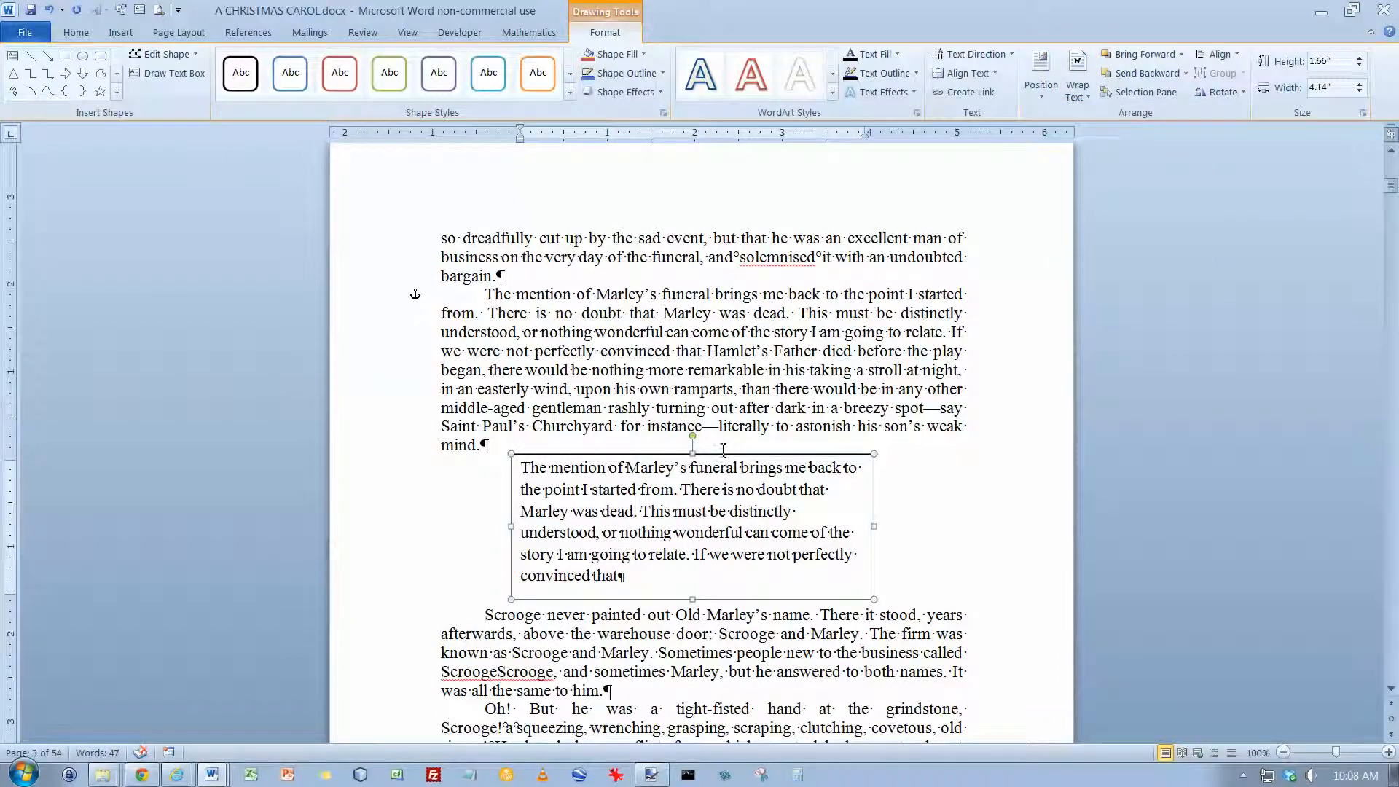
Step: Try the text box in several horizontal positions between the margins to test how the paragraph wraps around it
left_click_drag(723, 450, 785, 463)
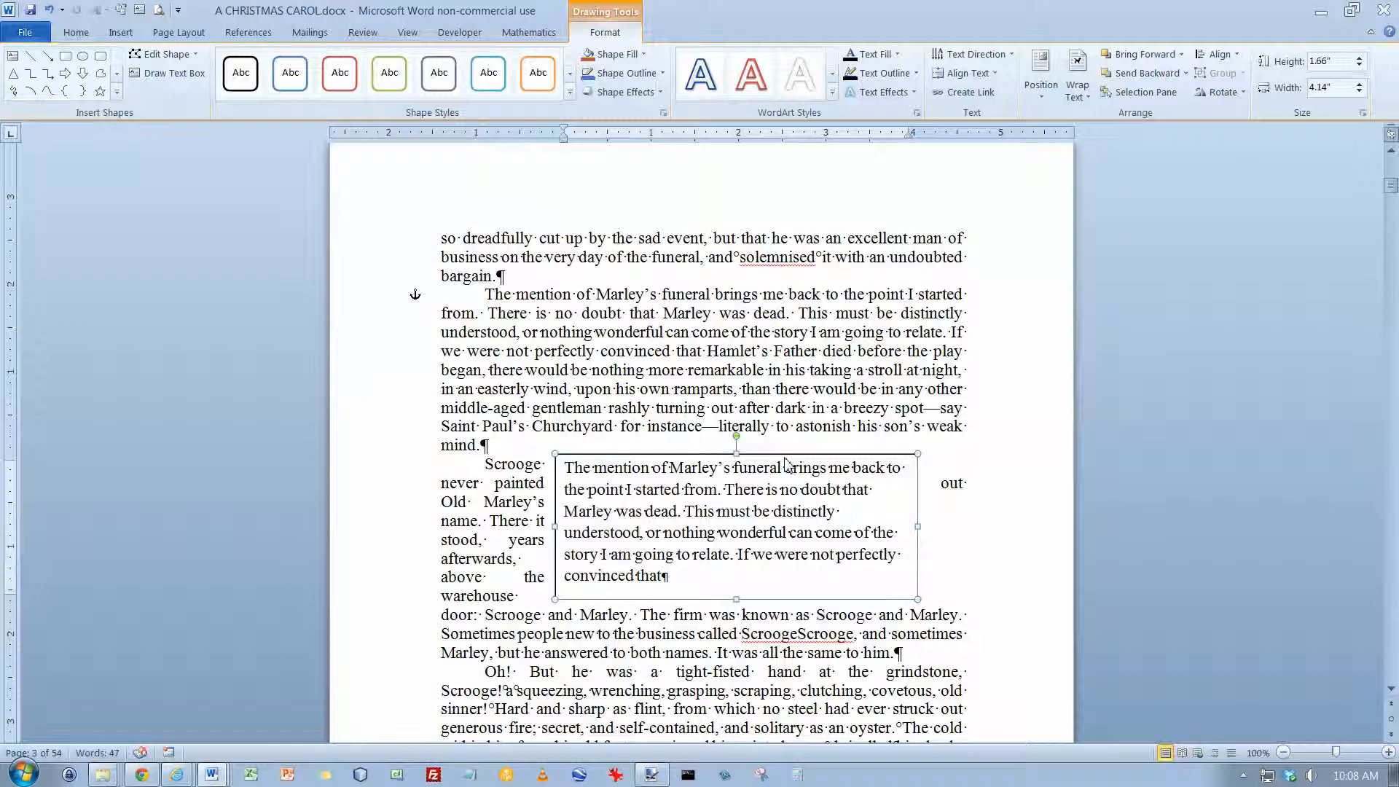
left_click_drag(781, 454, 736, 457)
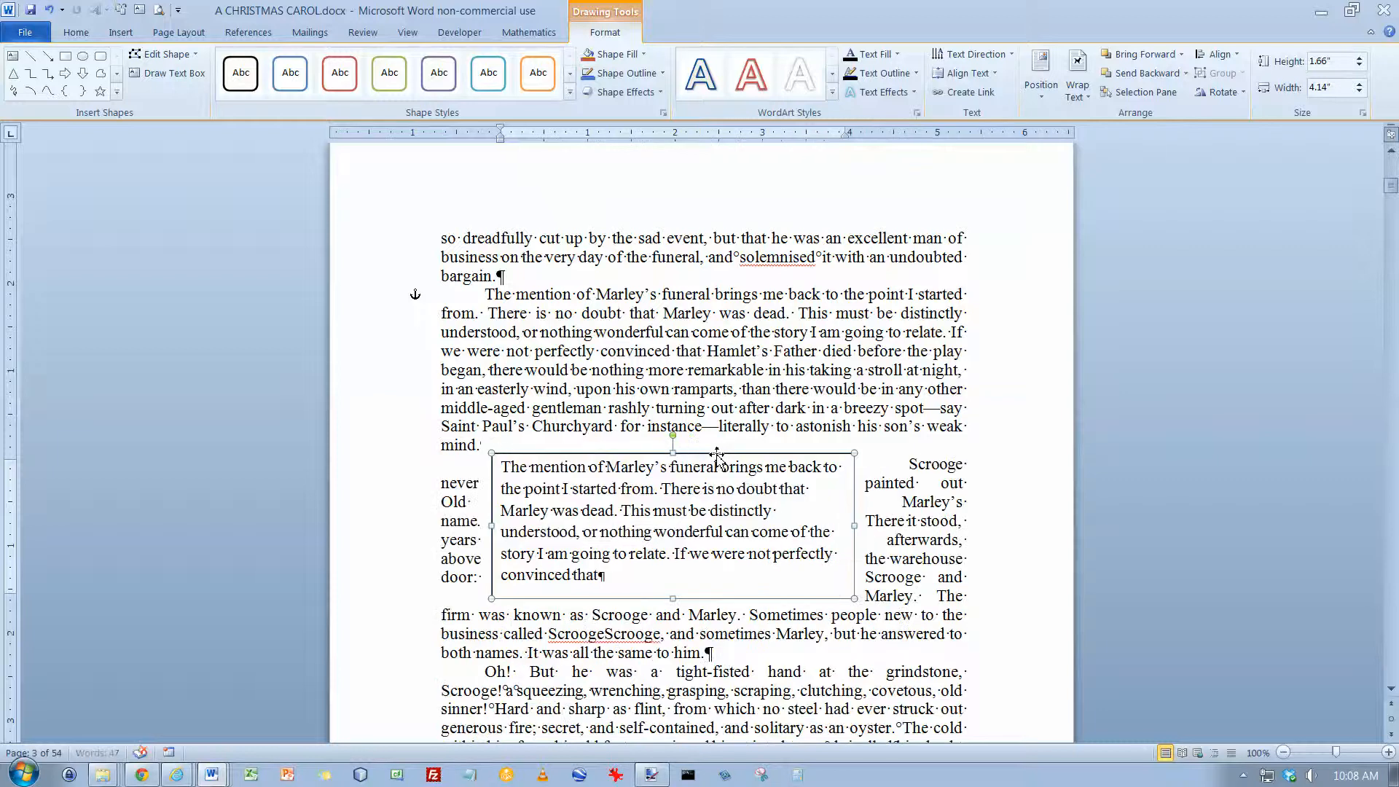
left_click_drag(736, 453, 749, 457)
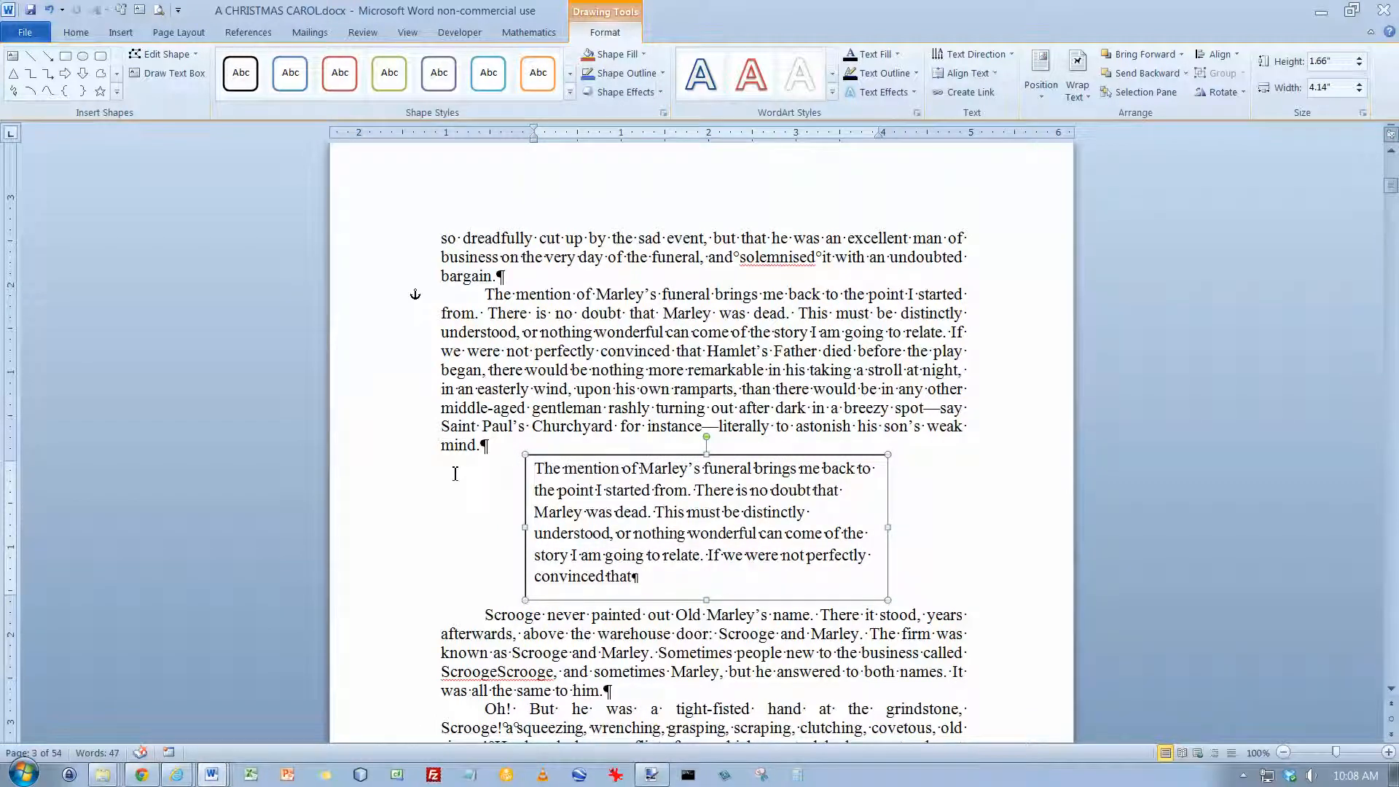
left_click_drag(775, 457, 716, 454)
Step: Set the text box's wrapping to Square and move the box against the page's left margin
left_click(1092, 100)
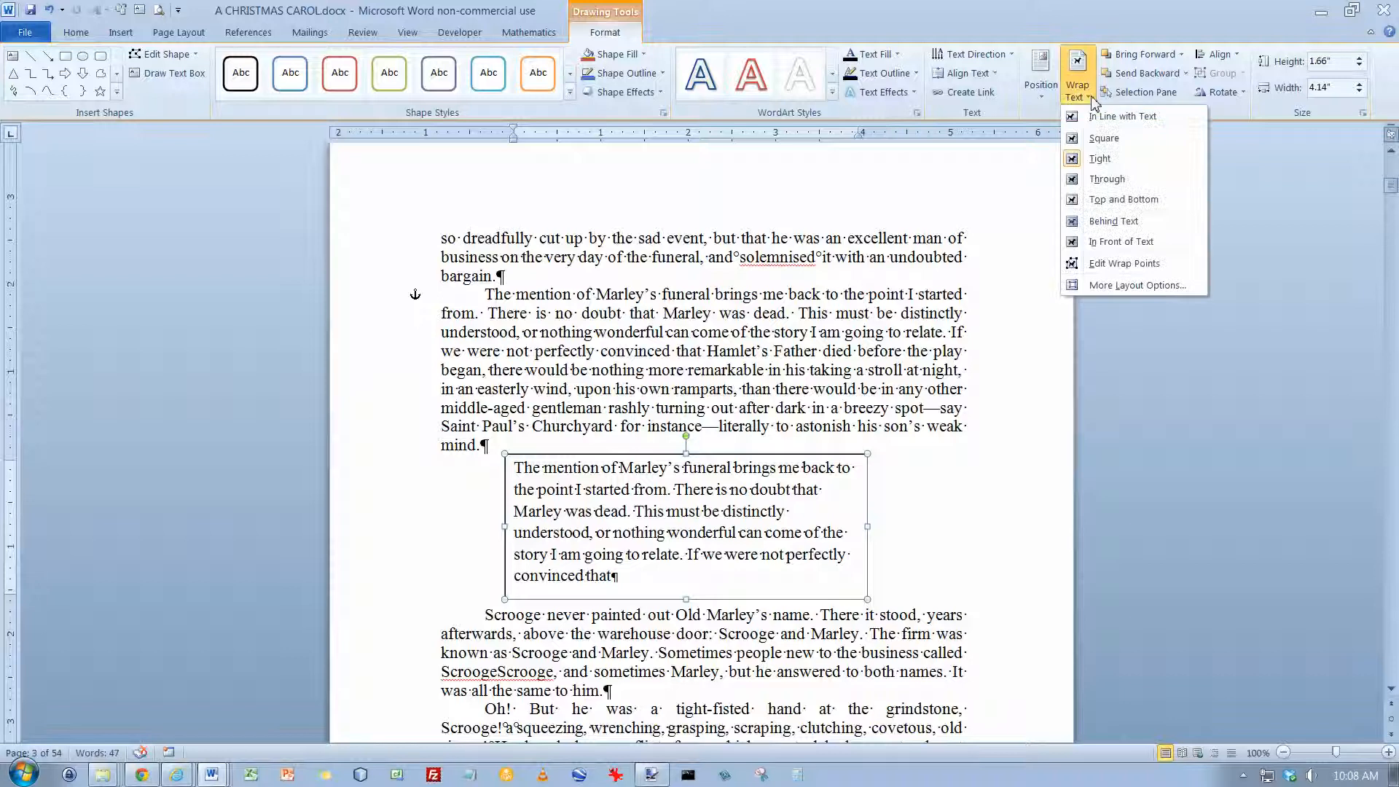
left_click(1098, 144)
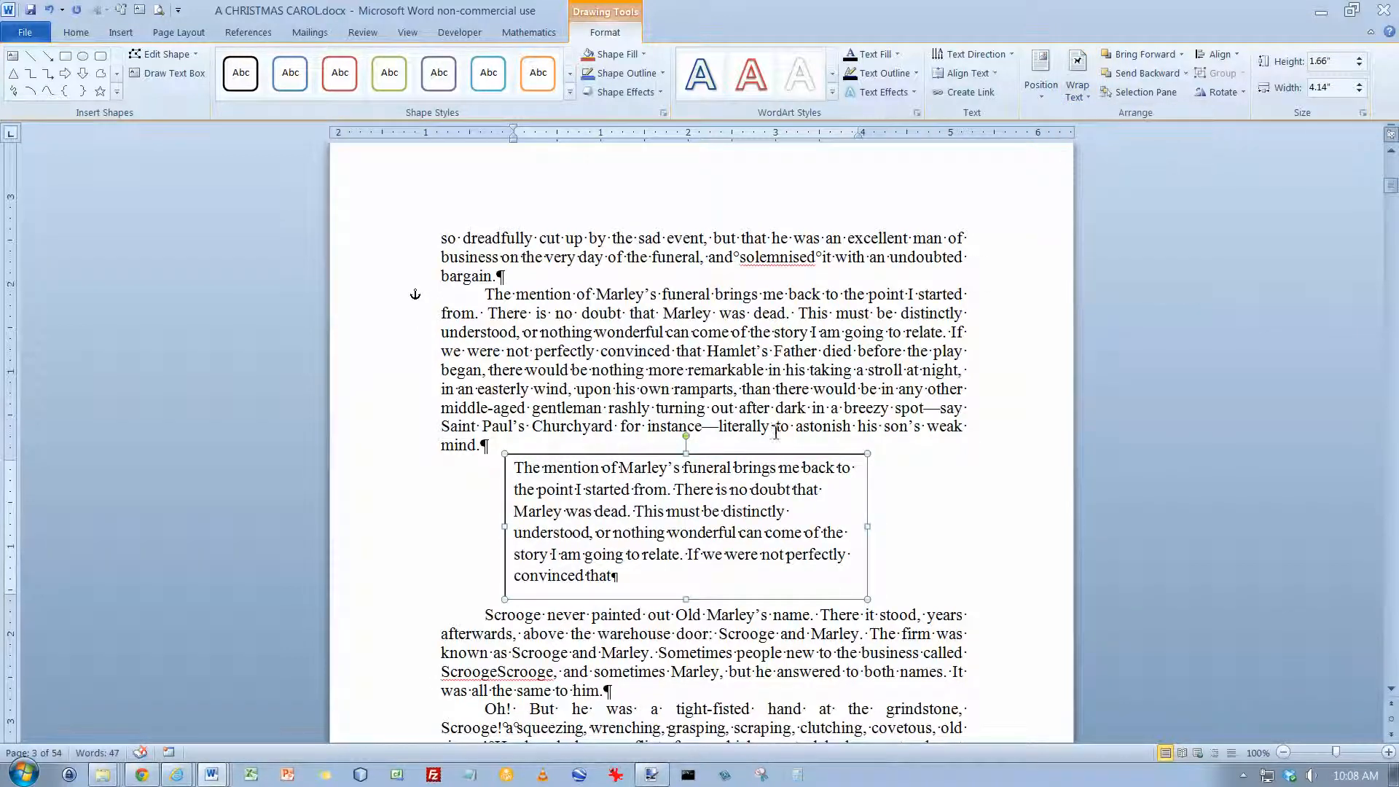
left_click_drag(759, 458, 697, 461)
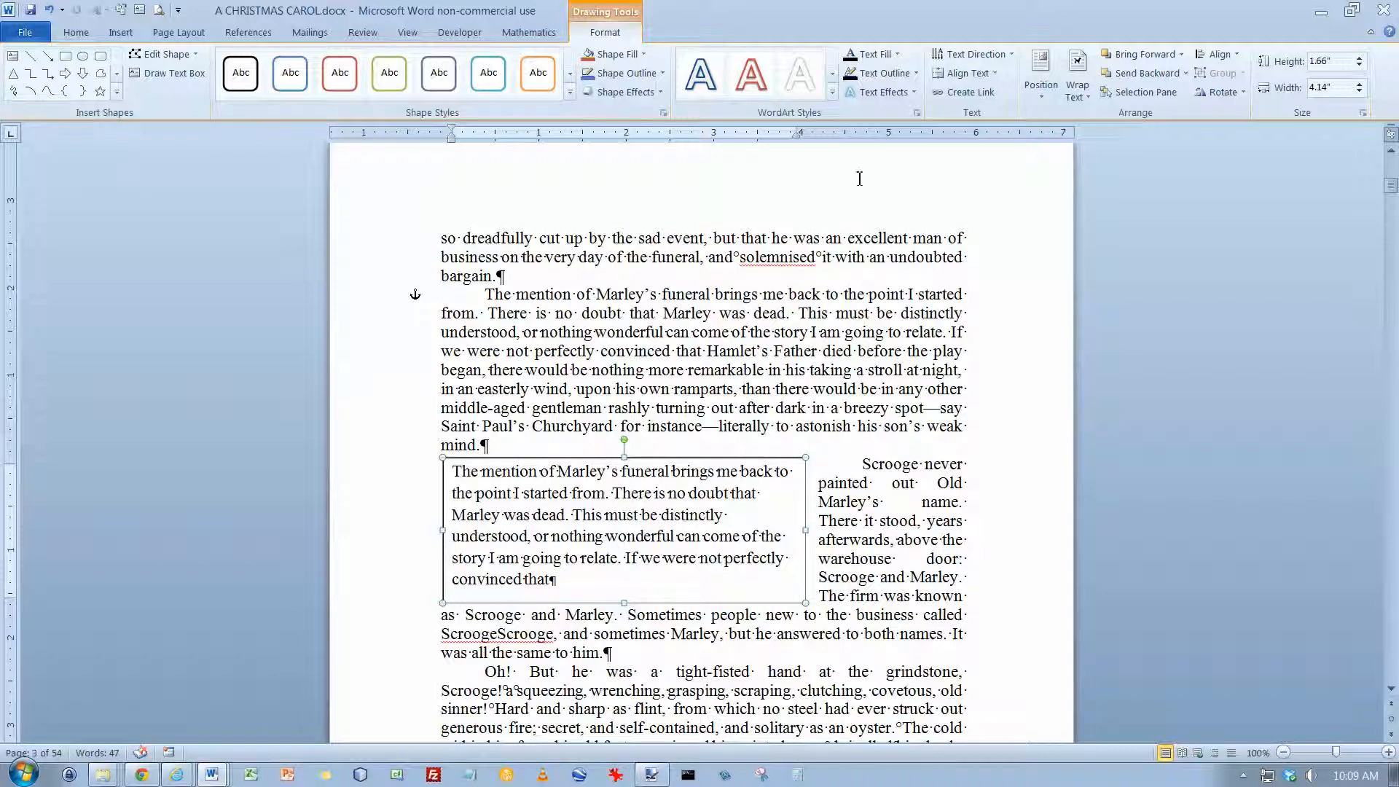
Step: Rotate the text box counterclockwise to a steep tilt and set its text wrapping to Tight
left_click(1012, 57)
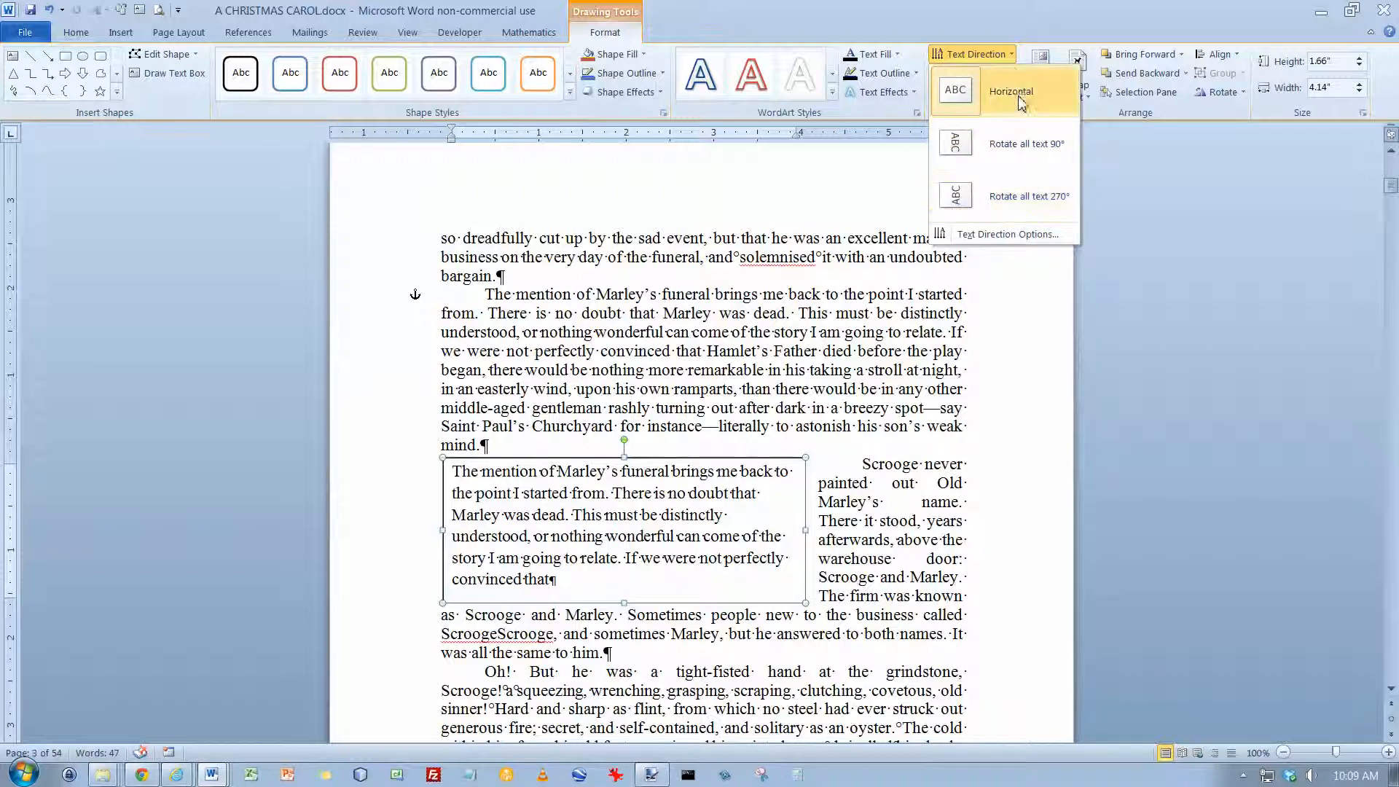
left_click(1010, 56)
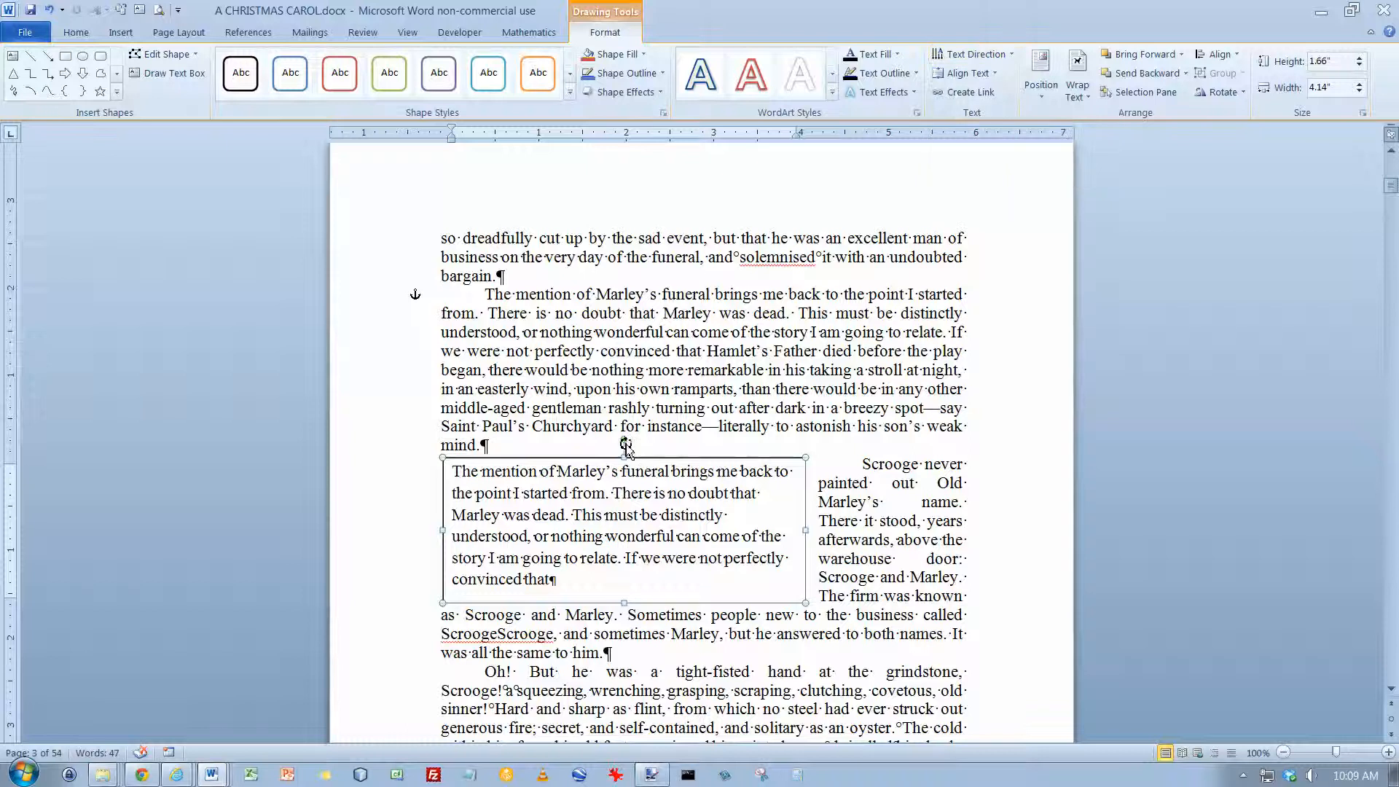
left_click_drag(625, 444, 615, 440)
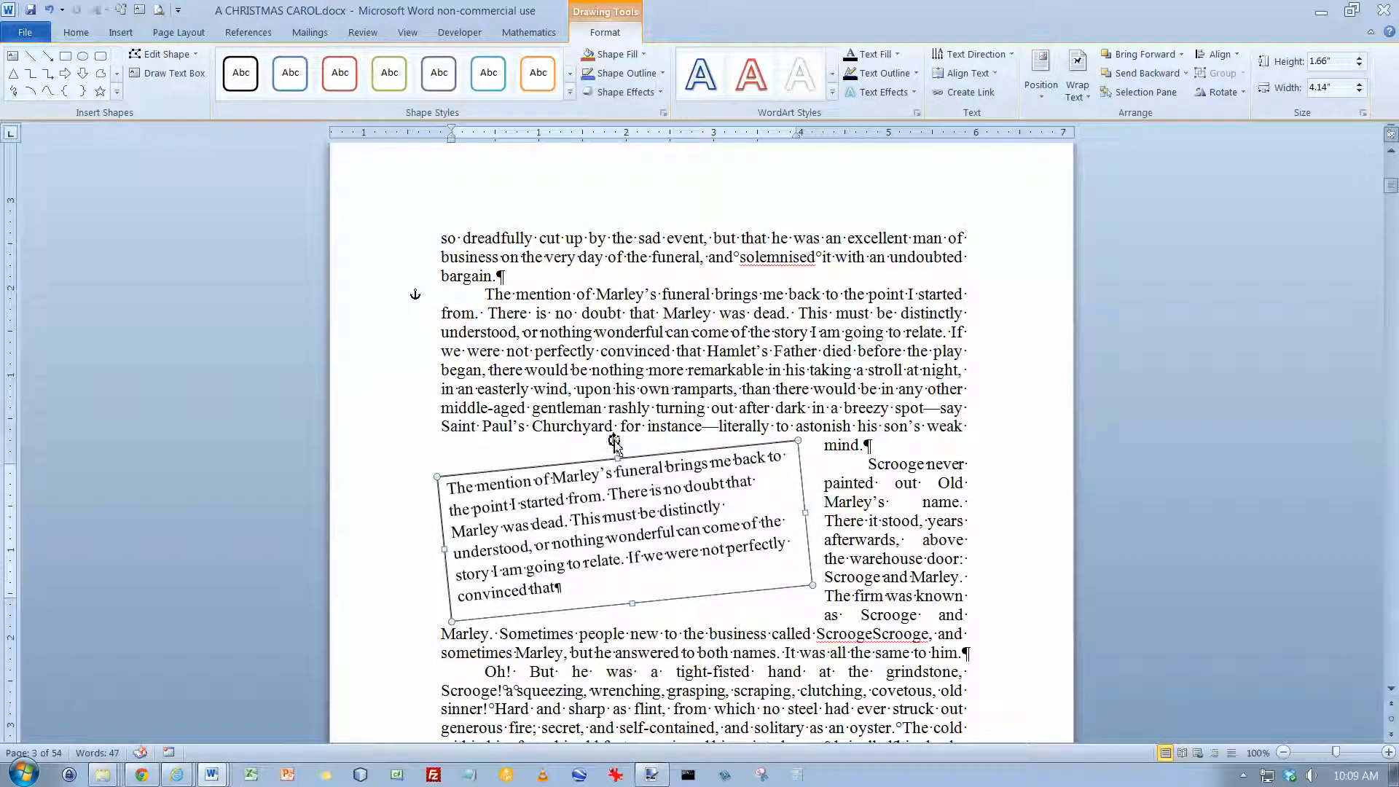
left_click_drag(614, 446, 580, 452)
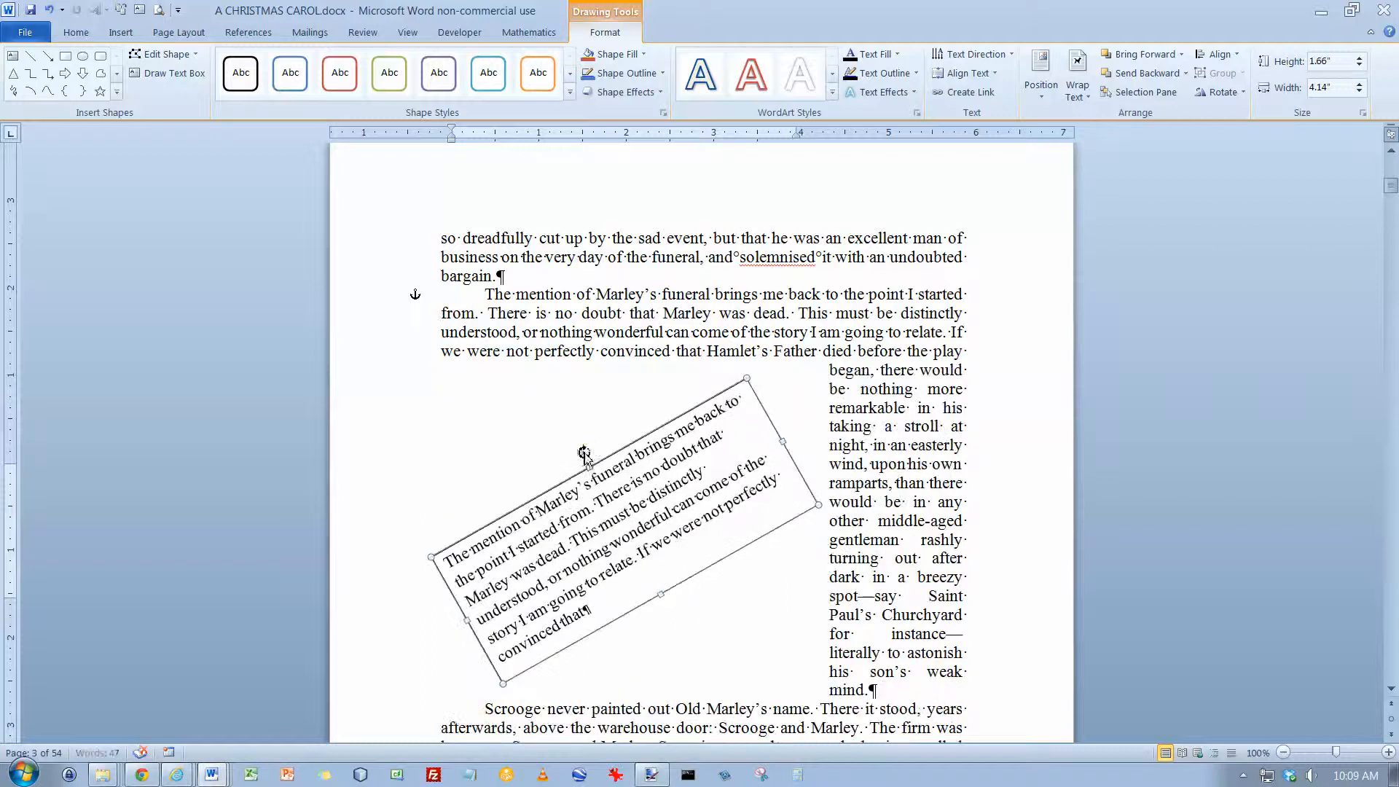
left_click(1091, 97)
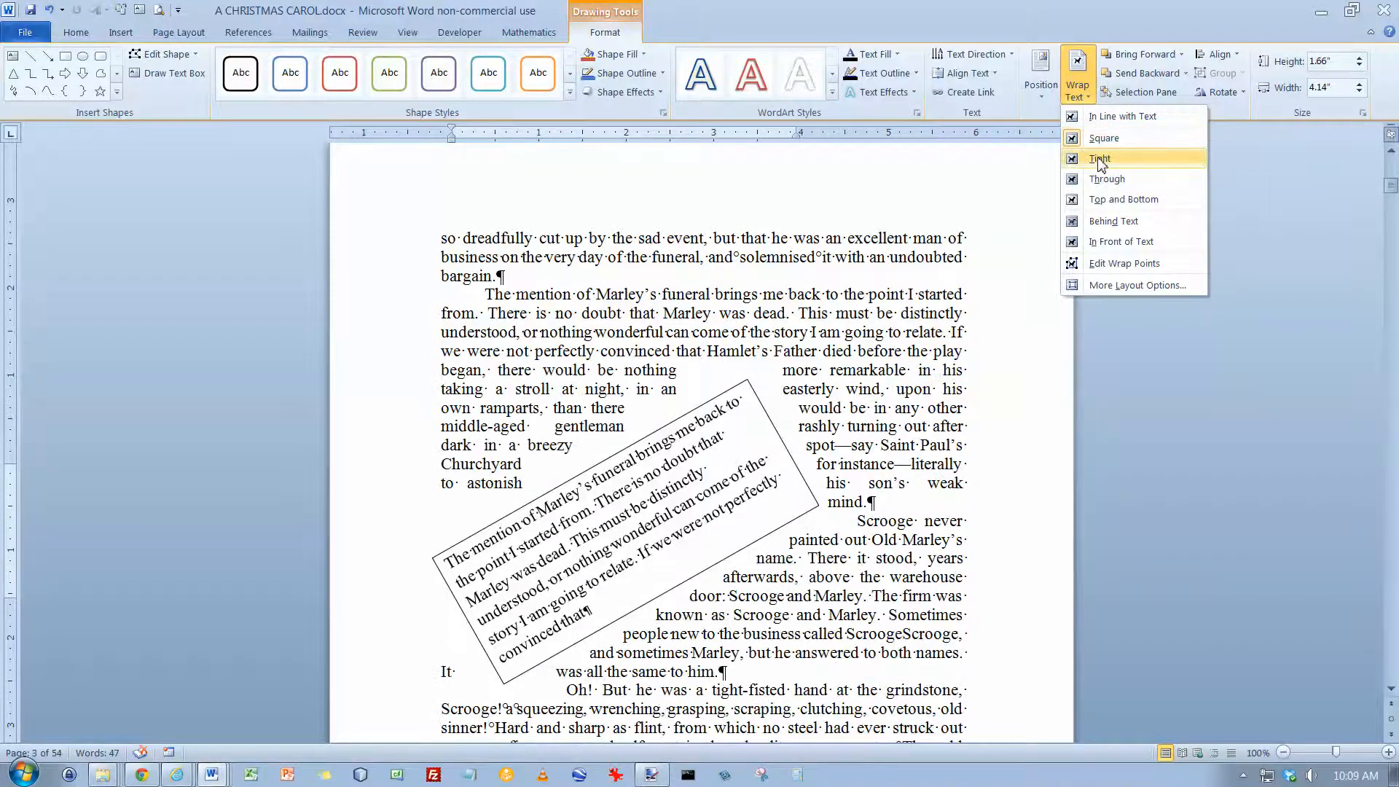
left_click(1099, 158)
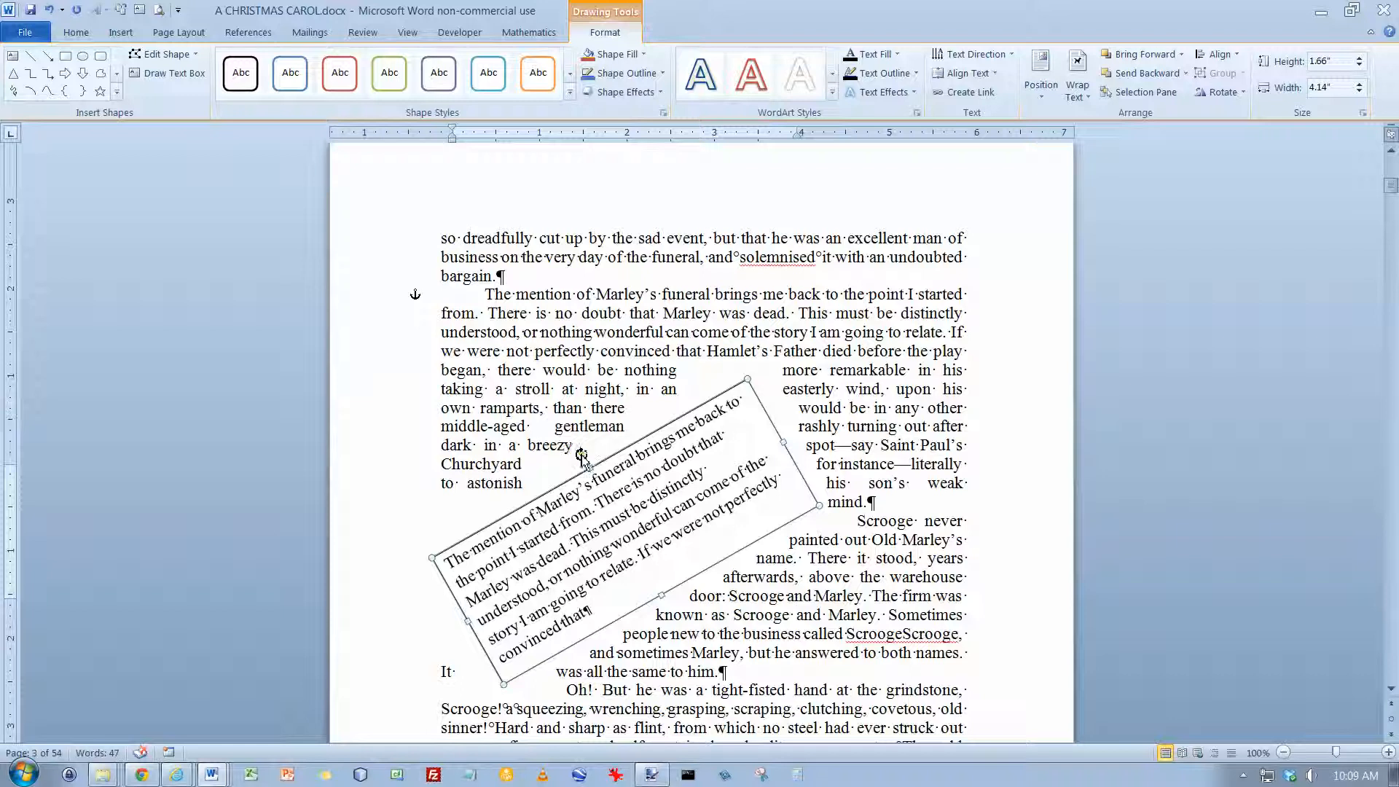
Step: Rotate the text box back to horizontal and move it down below the second line of the "Scrooge never painted" paragraph
left_click_drag(582, 456, 625, 449)
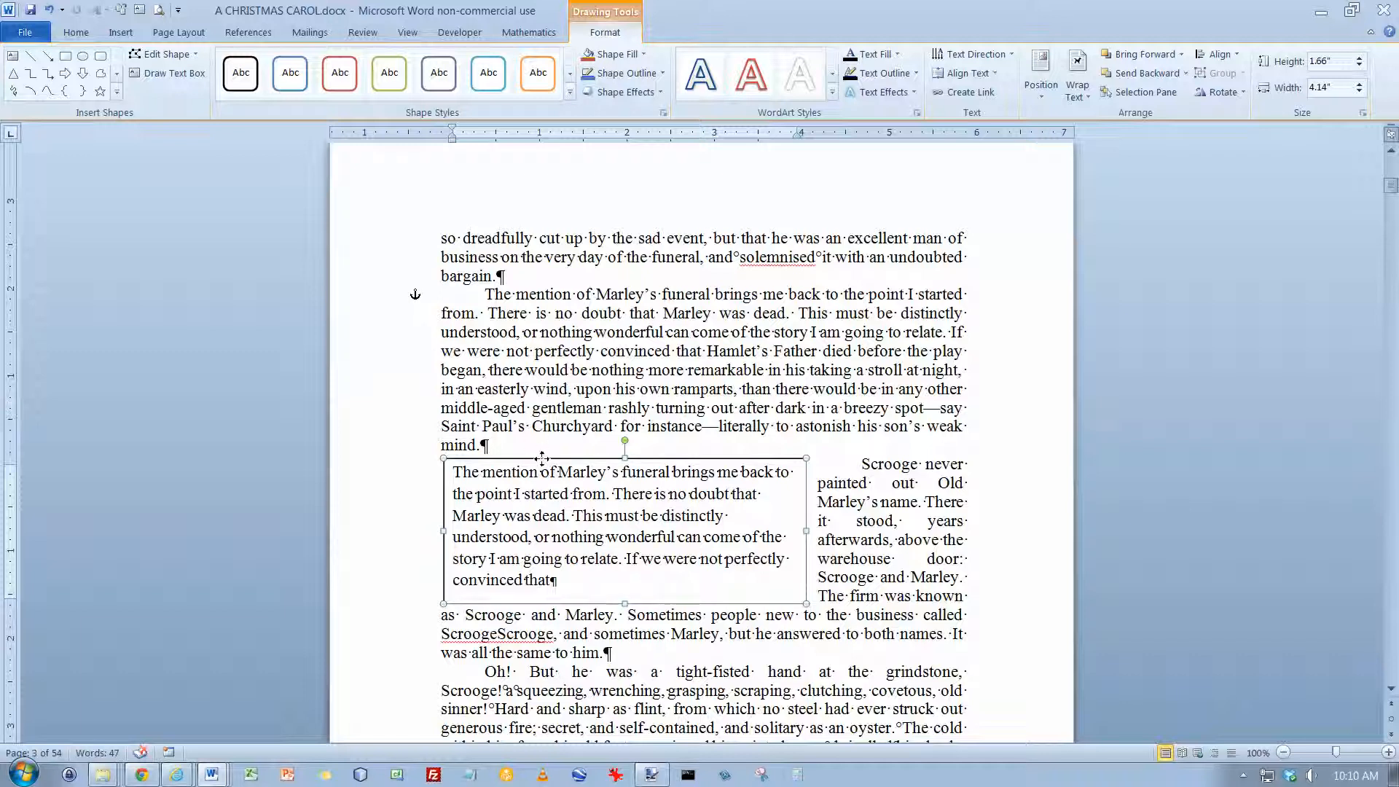
left_click_drag(542, 457, 544, 495)
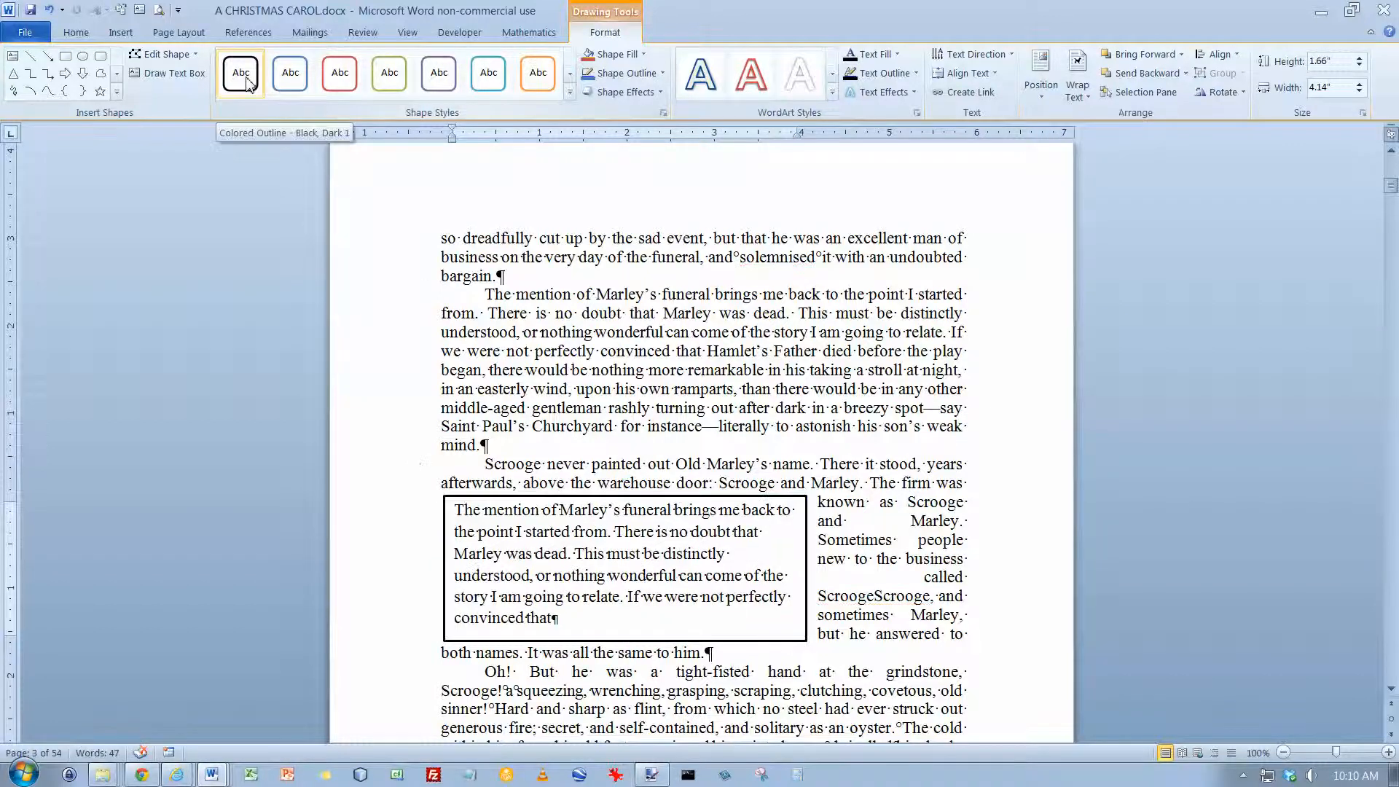
Step: Try the red and aqua colored outline shape styles on the text box, and apply the orange outline style
left_click(339, 76)
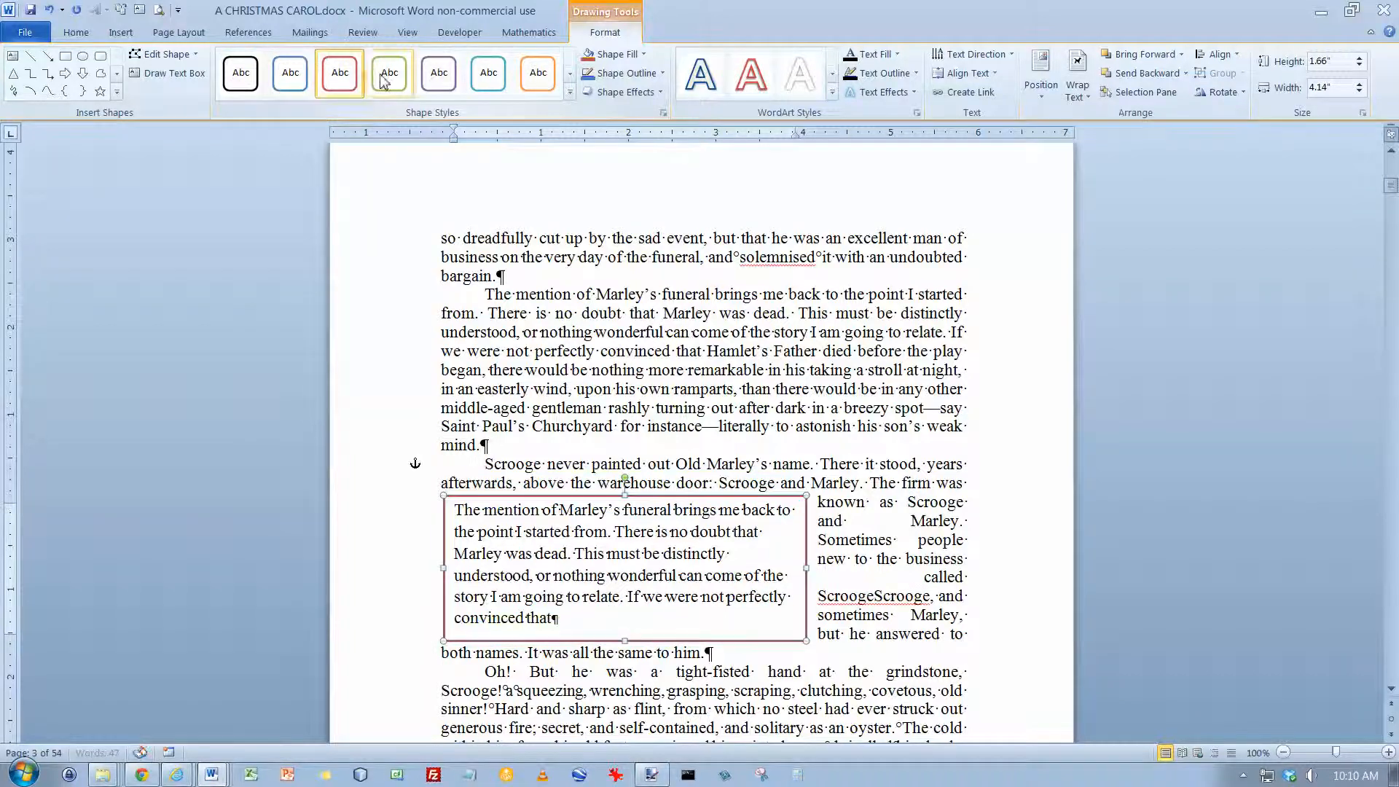
left_click(488, 74)
left_click(531, 88)
left_click(570, 92)
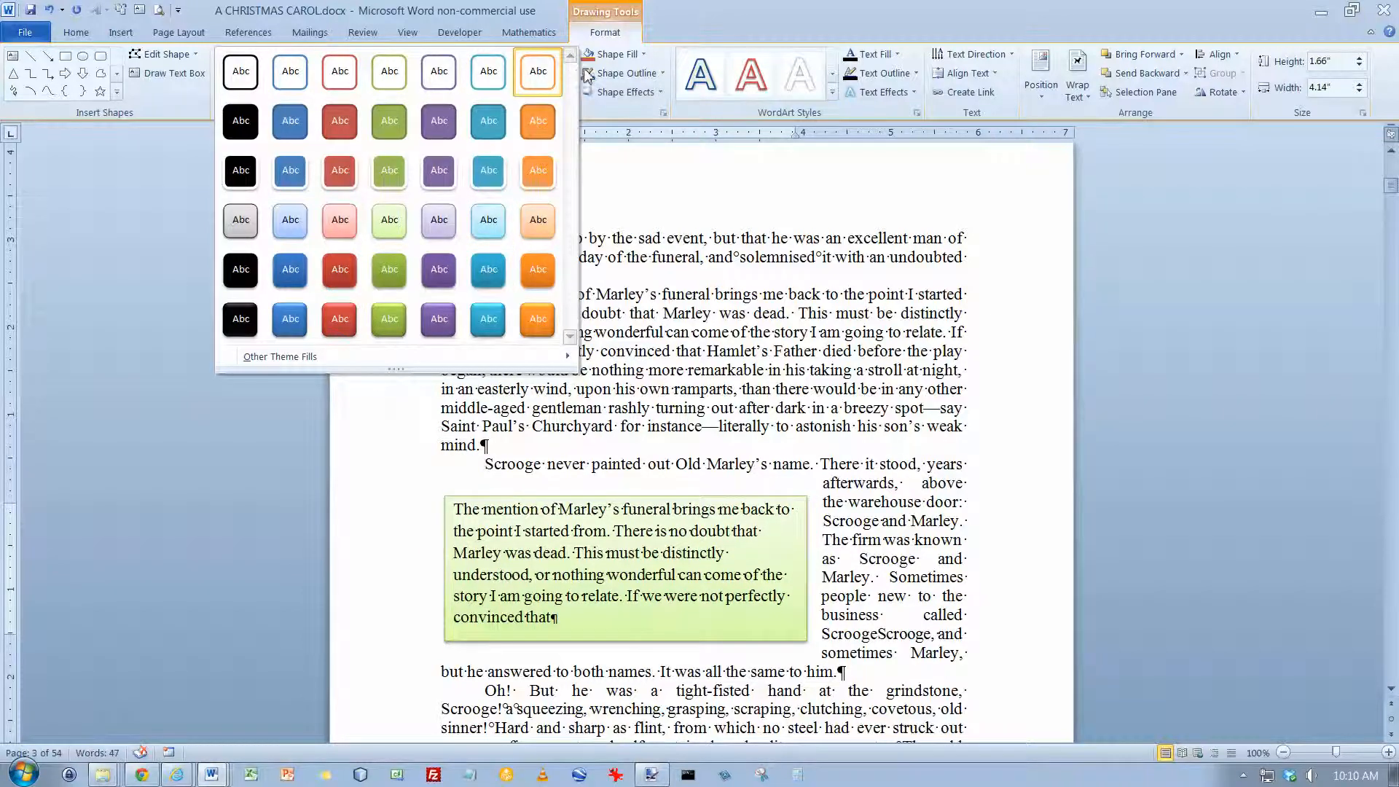
left_click(647, 62)
Step: Examine the text box's shape fill options, including the gradient and texture galleries, and its shape outline options
left_click(645, 58)
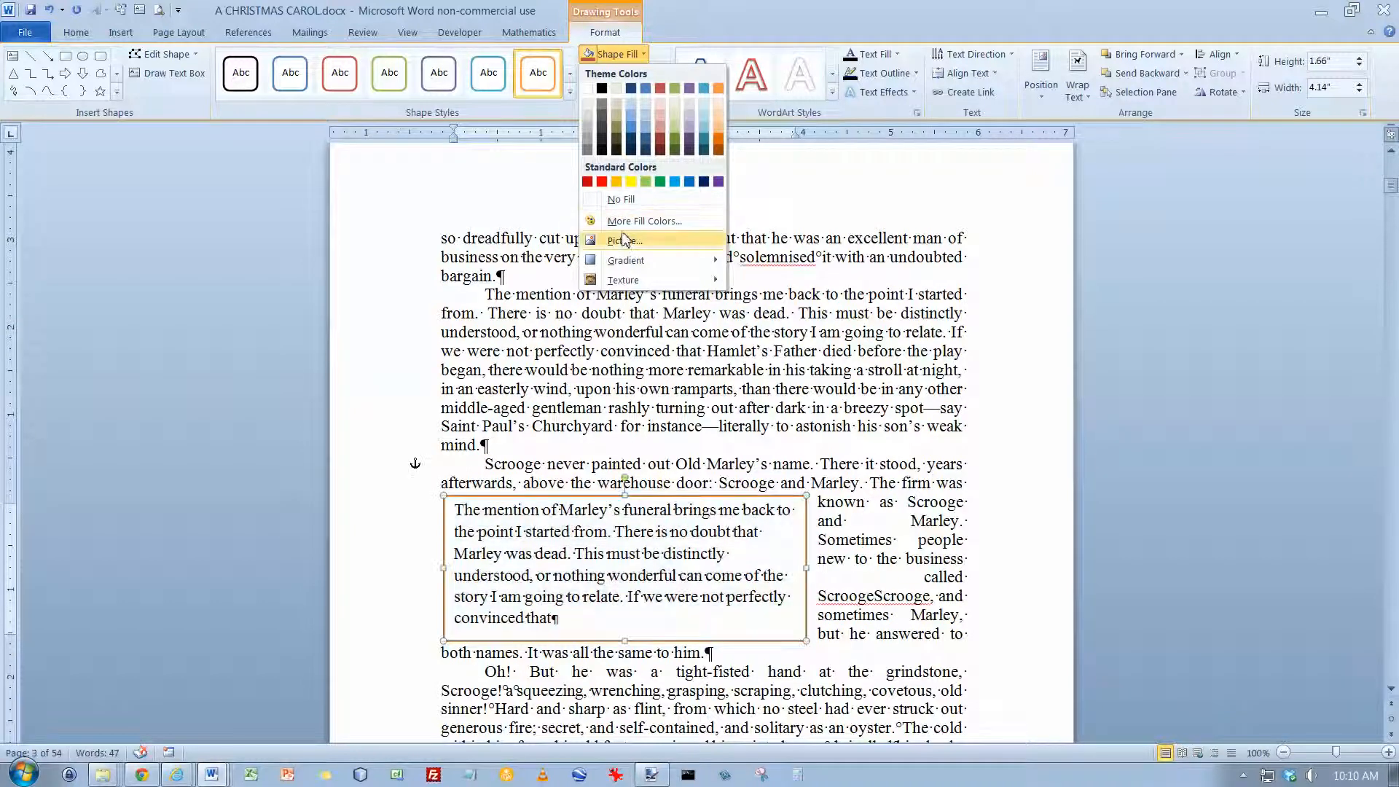
mouse_move(621, 266)
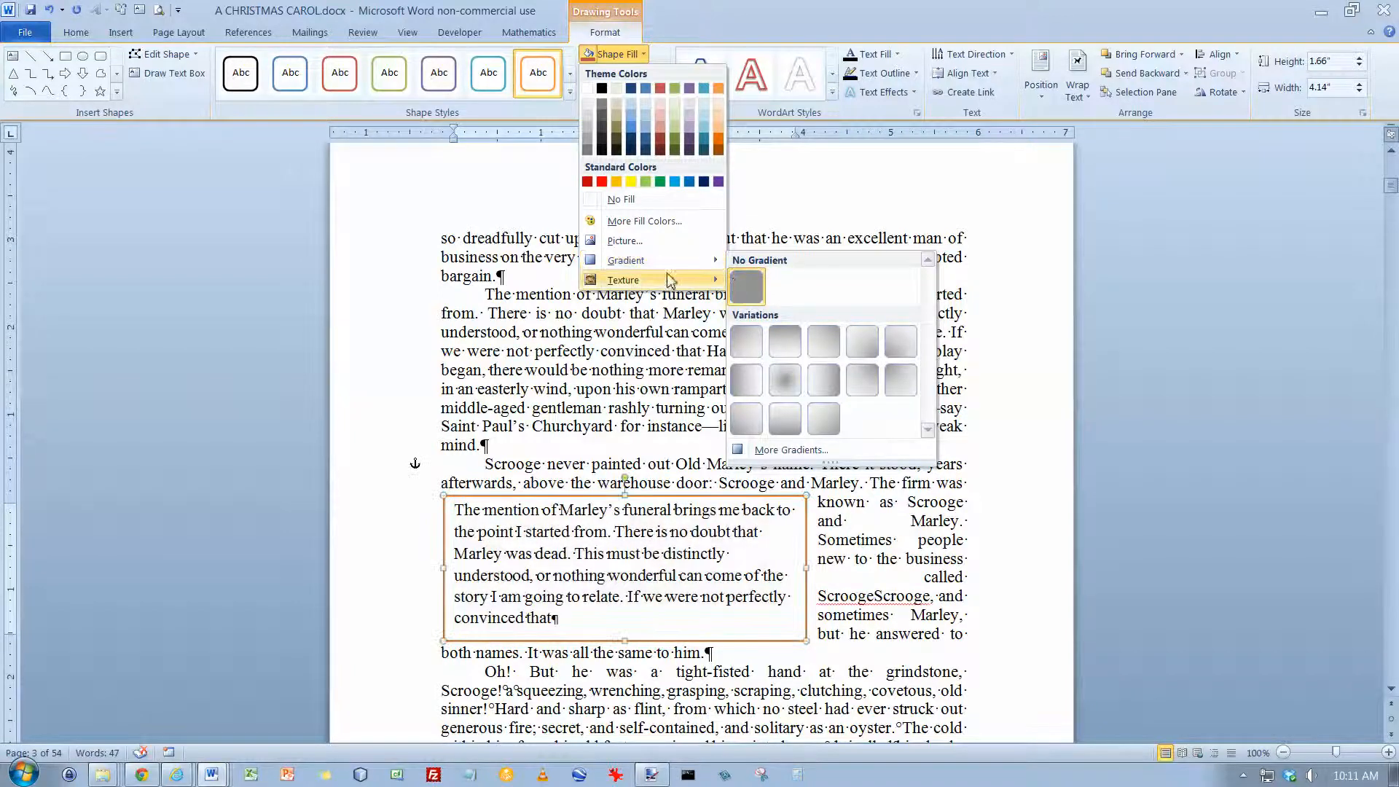
mouse_move(685, 285)
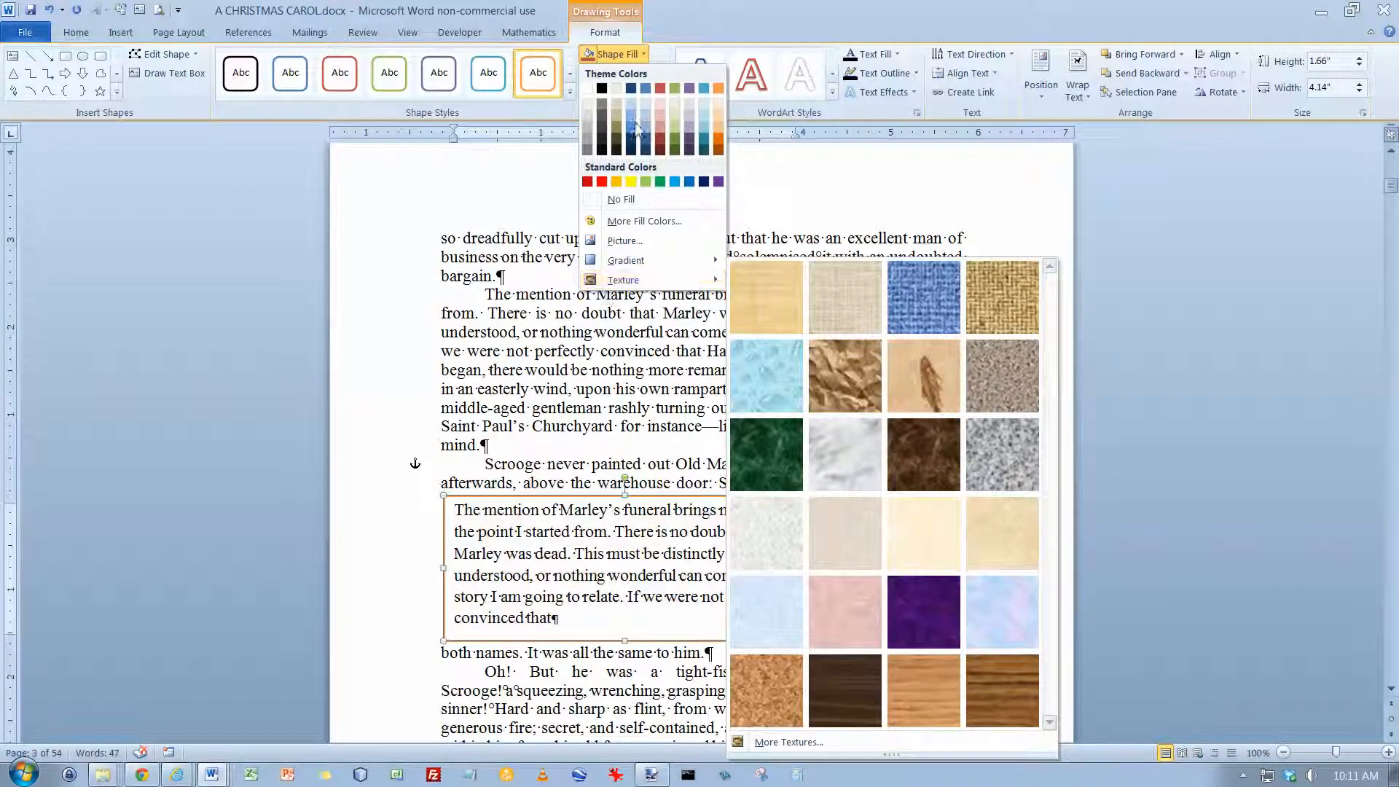
left_click(626, 57)
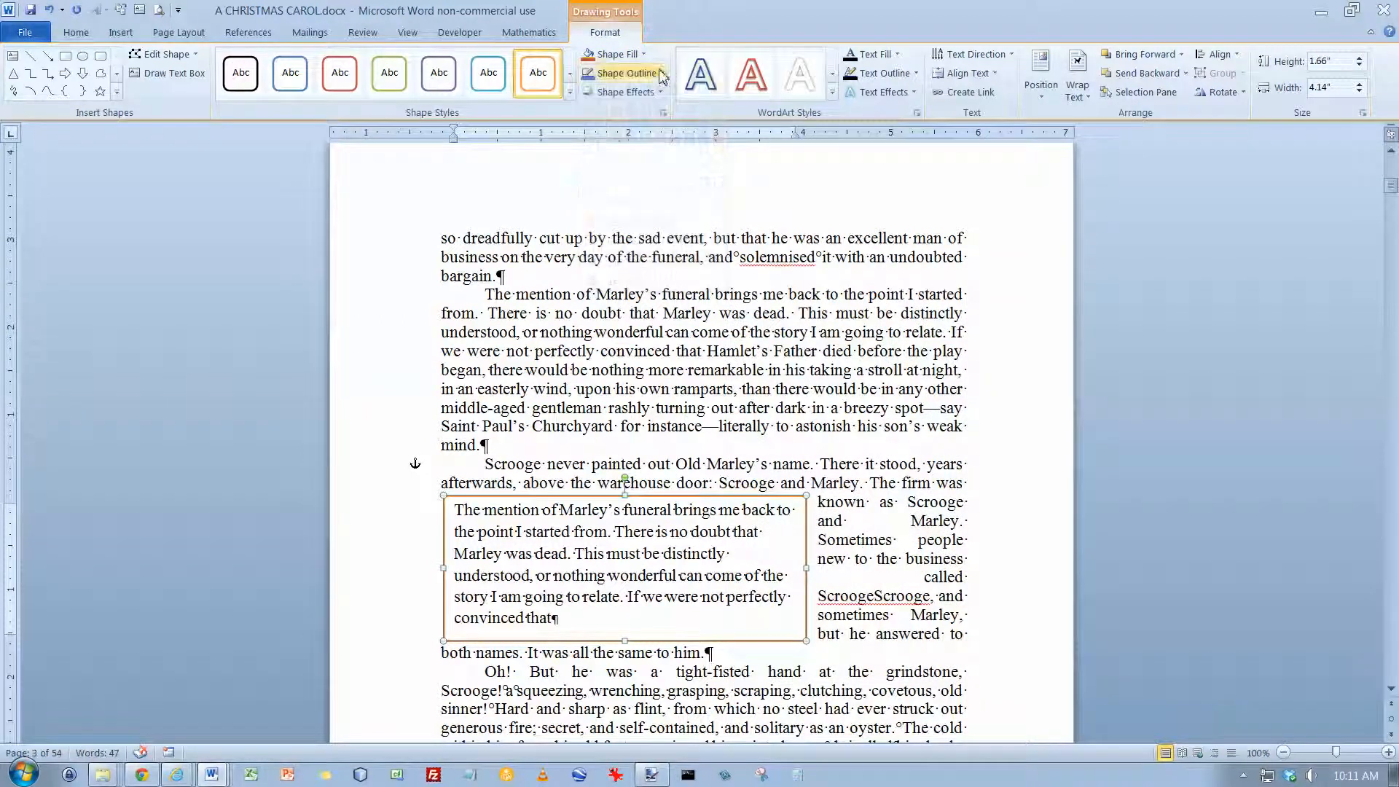
left_click(663, 74)
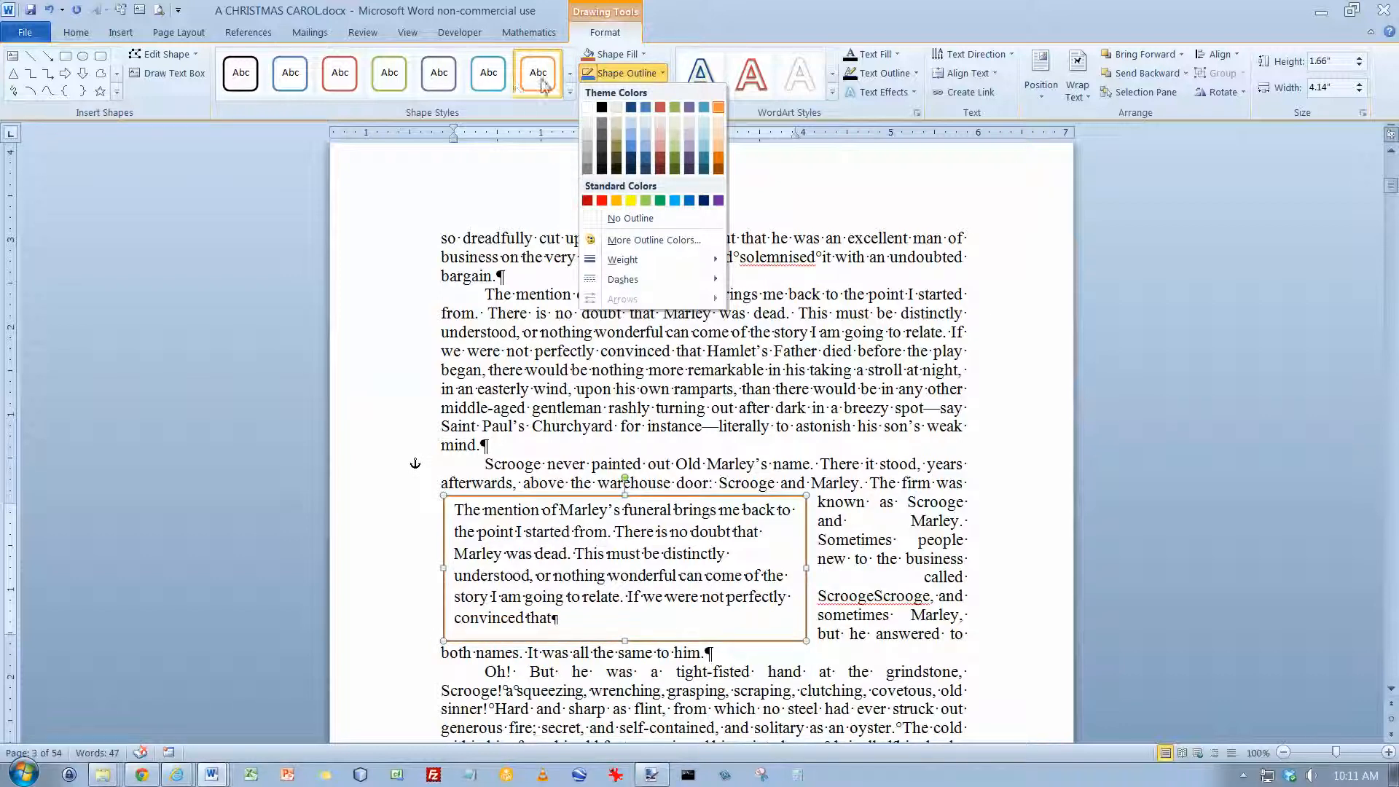
left_click(663, 73)
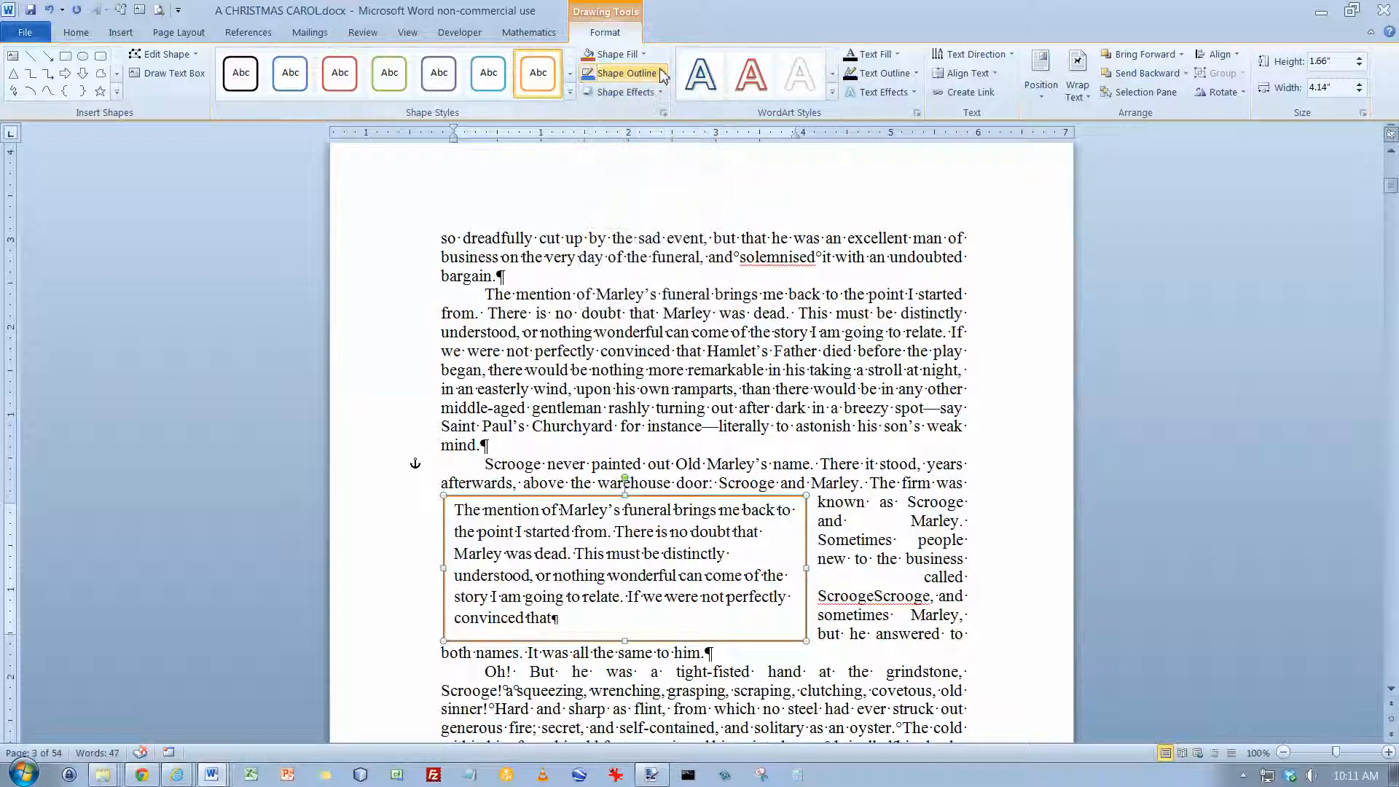
Step: Preview the soft edges, bevel, reflection and shadow shape effects for the text box without applying any
left_click(661, 92)
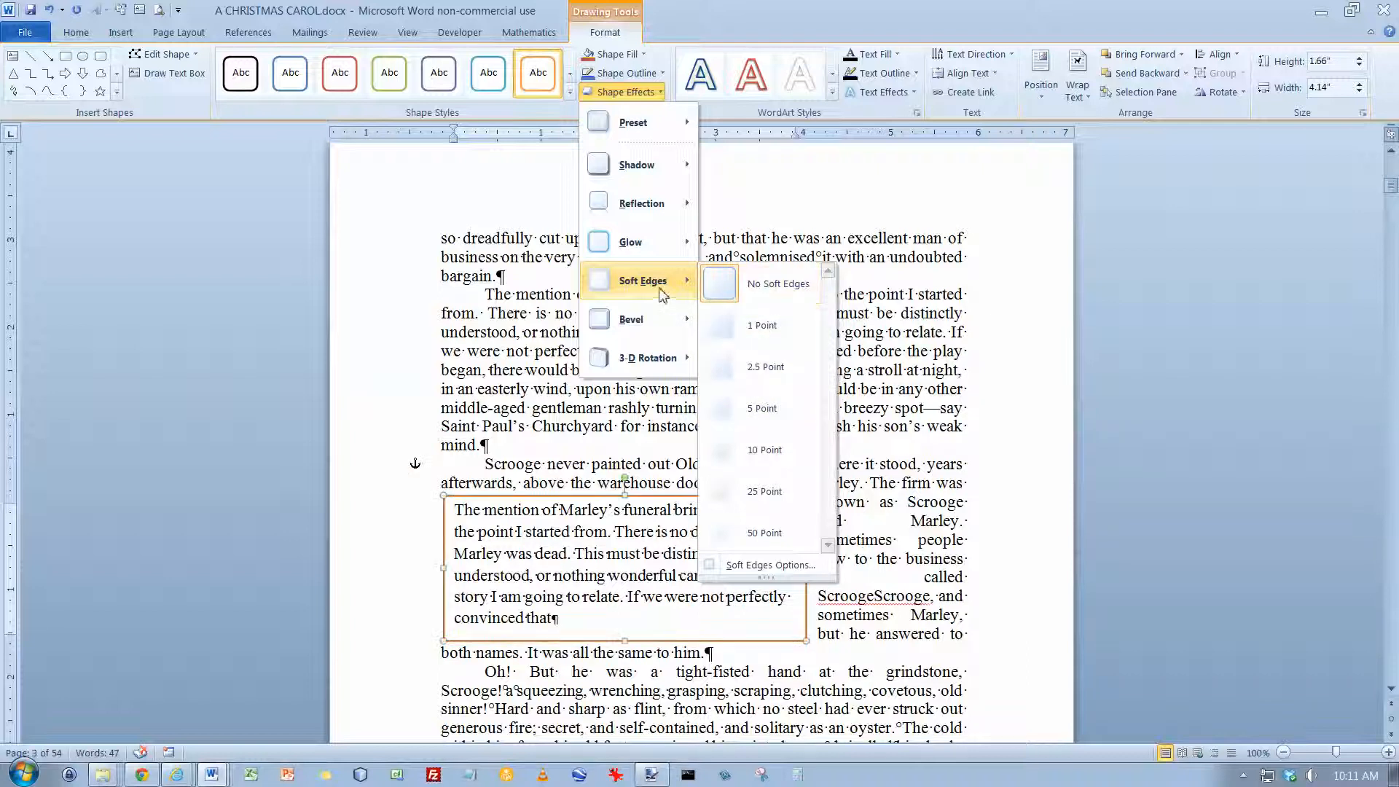
mouse_move(645, 331)
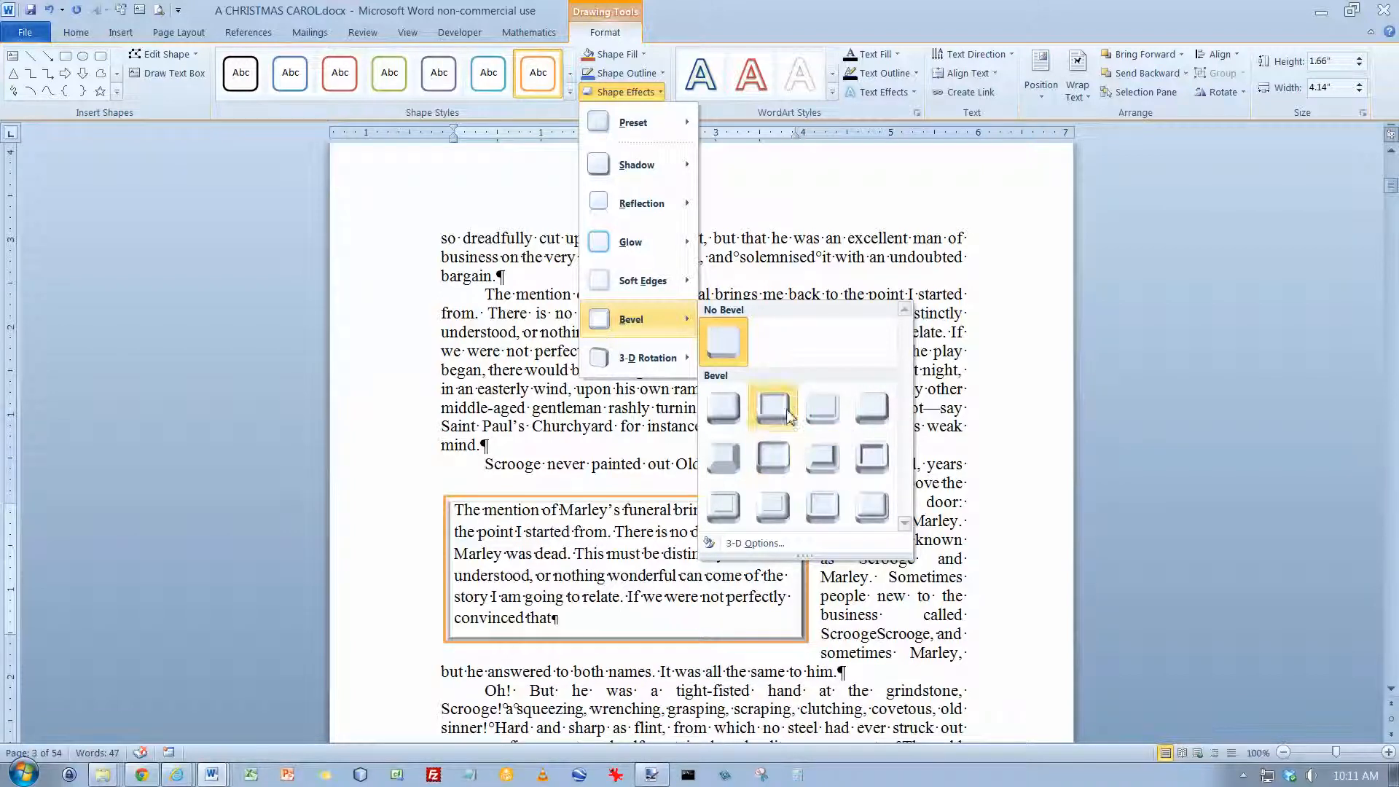
mouse_move(640, 203)
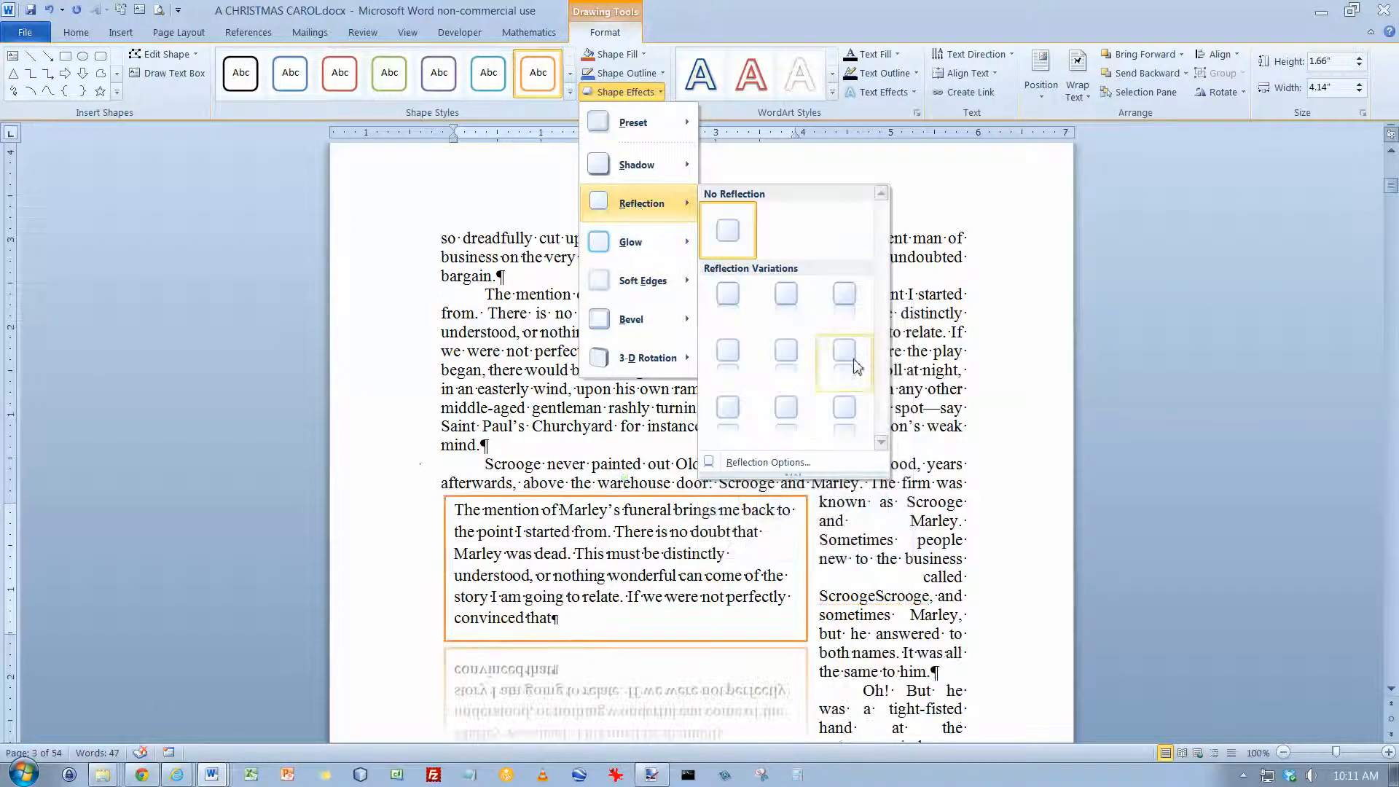
mouse_move(616, 179)
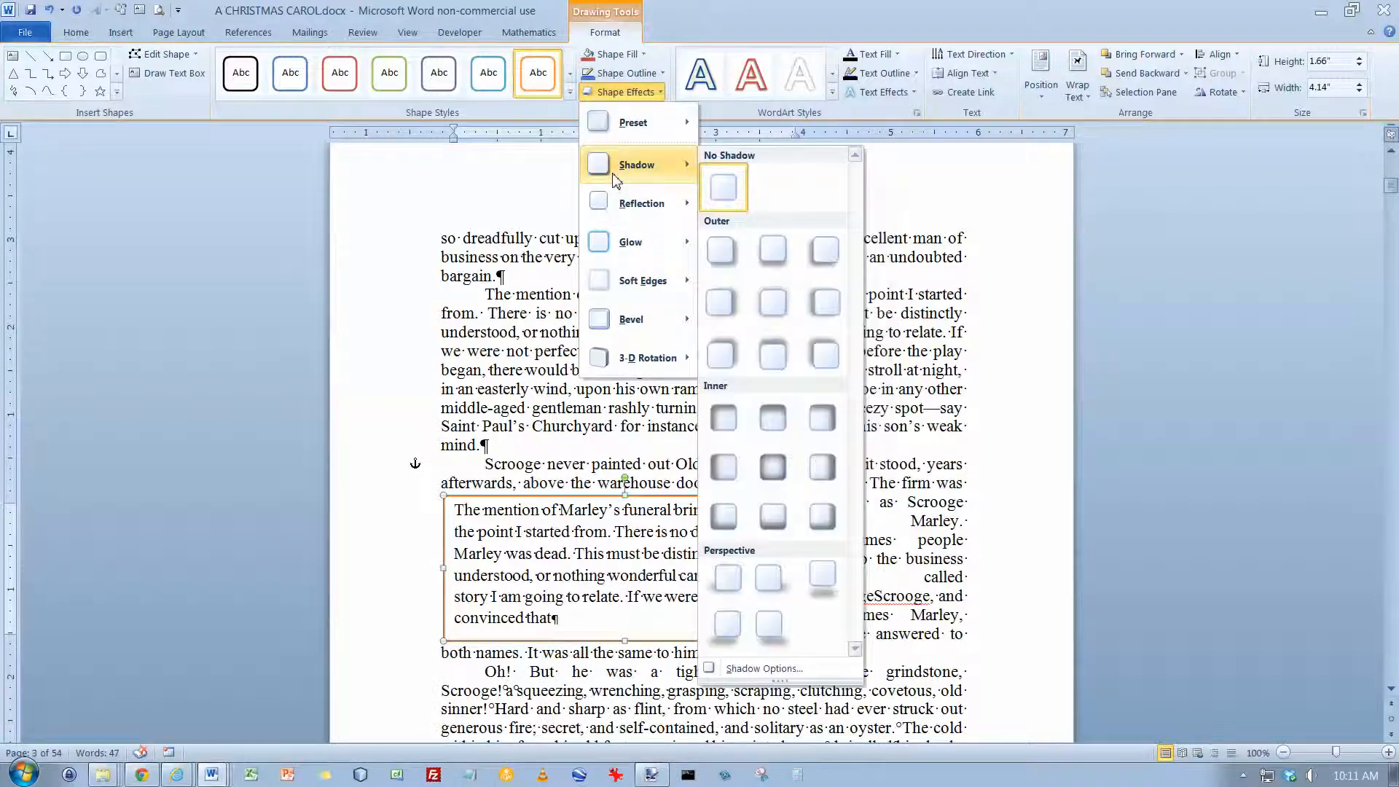
left_click(619, 93)
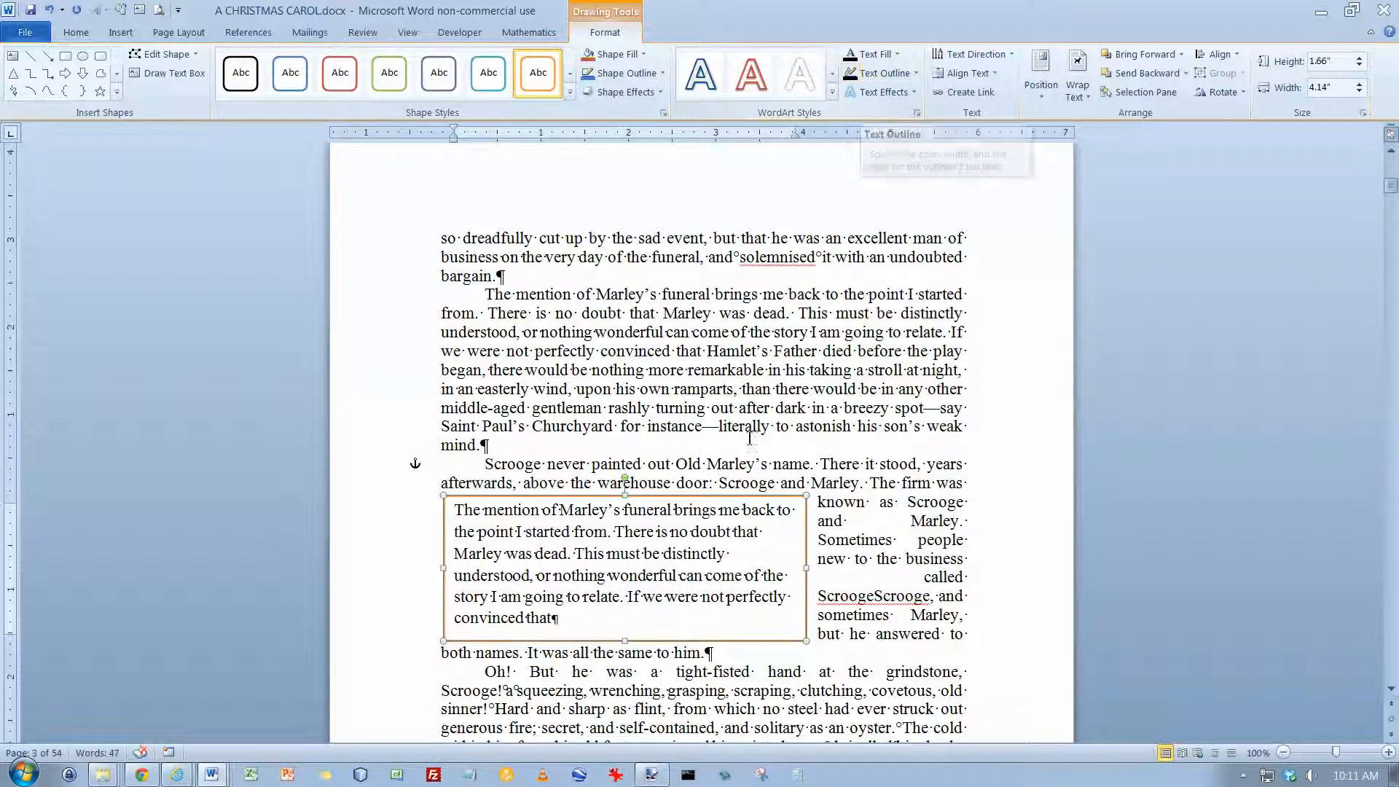
left_click(618, 630)
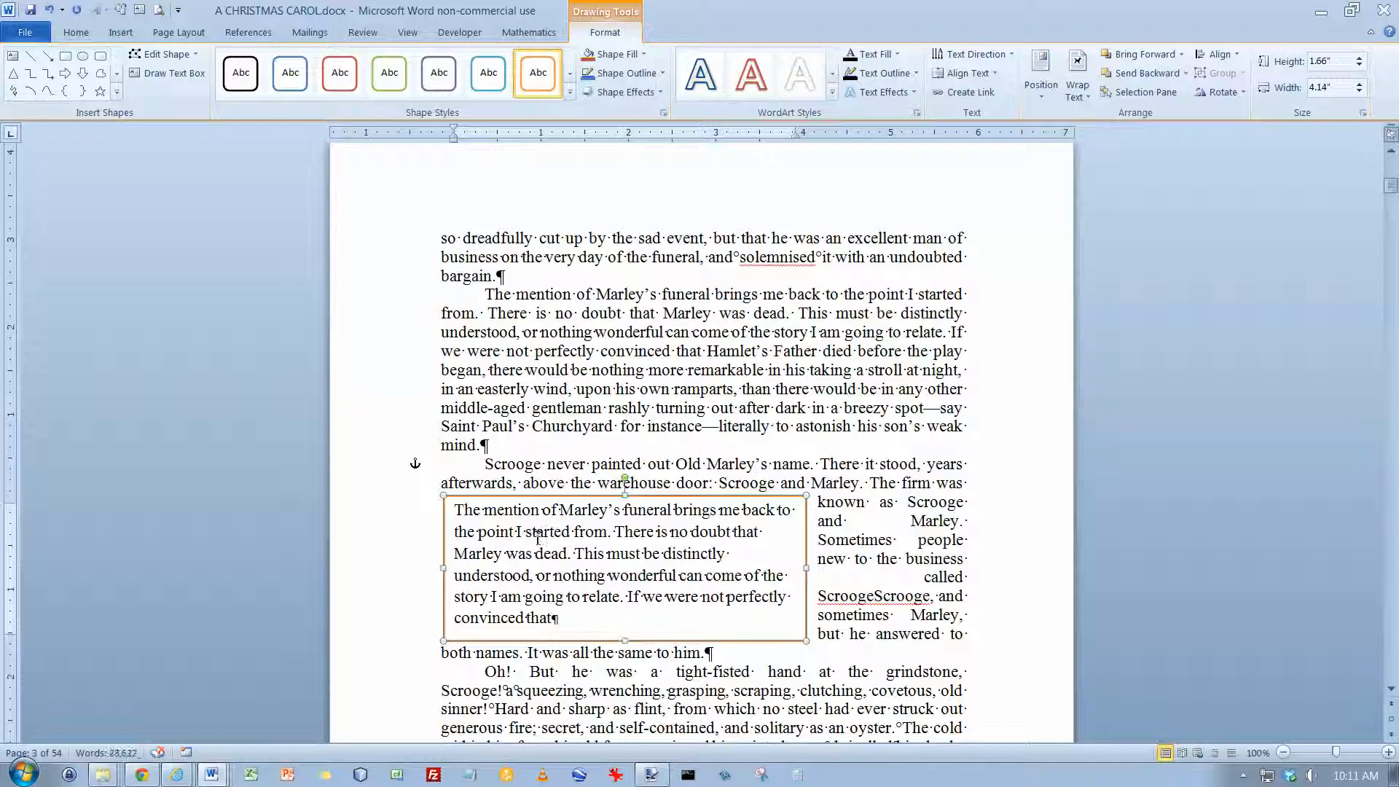